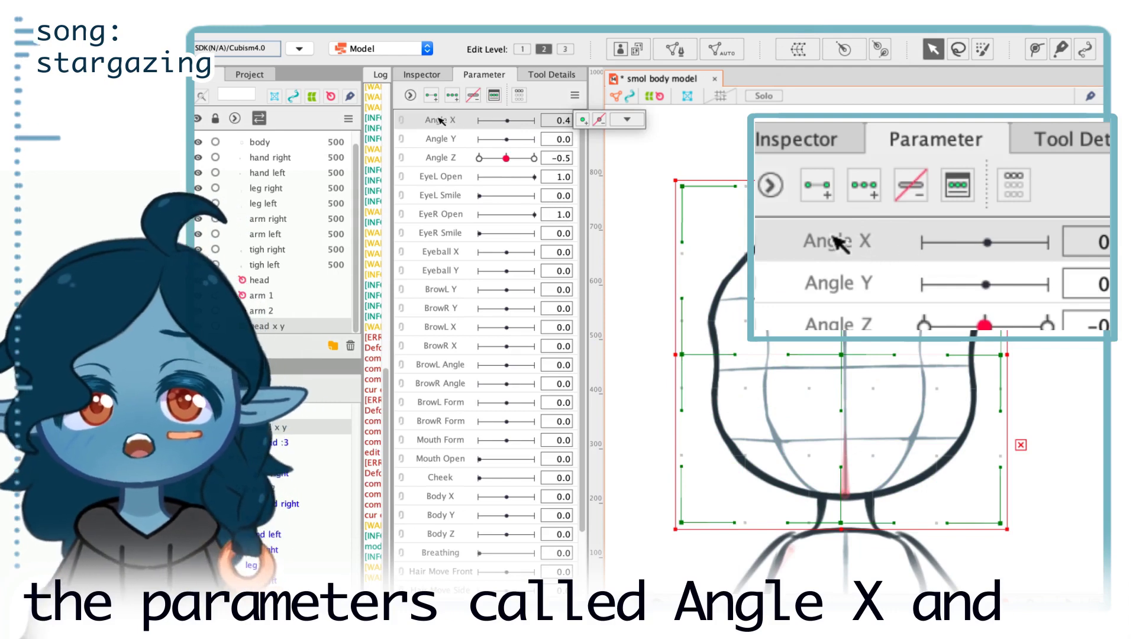
Add three keys to Angle X for the head x y warp deformer and pull its grid sideways at the -30 key.
drag(508, 120, 479, 121)
click(452, 95)
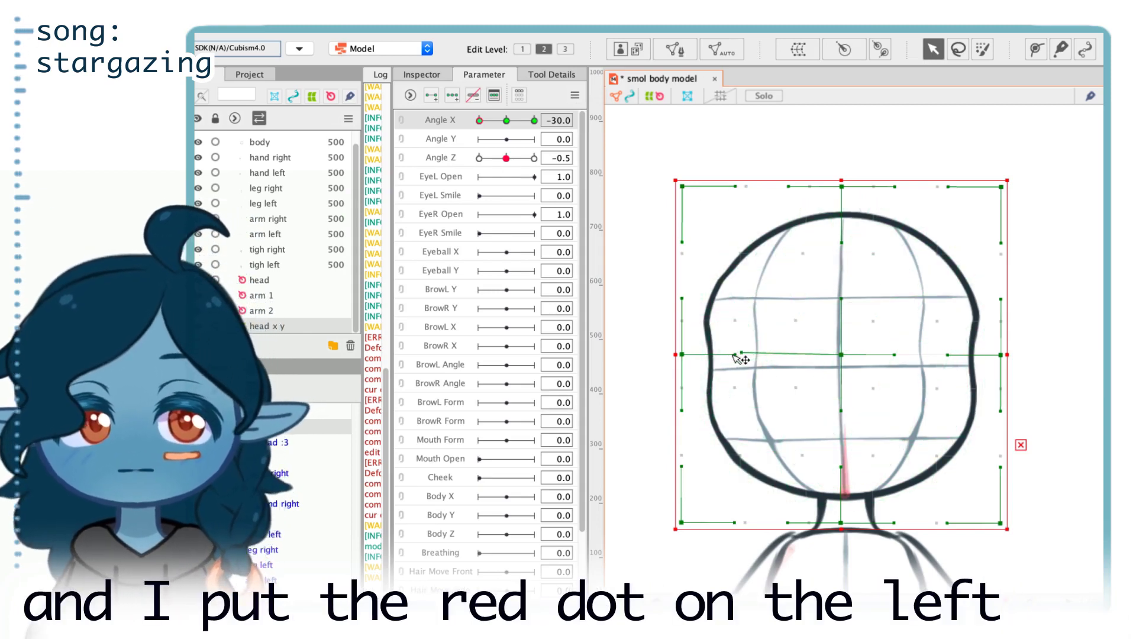
drag(763, 358, 747, 356)
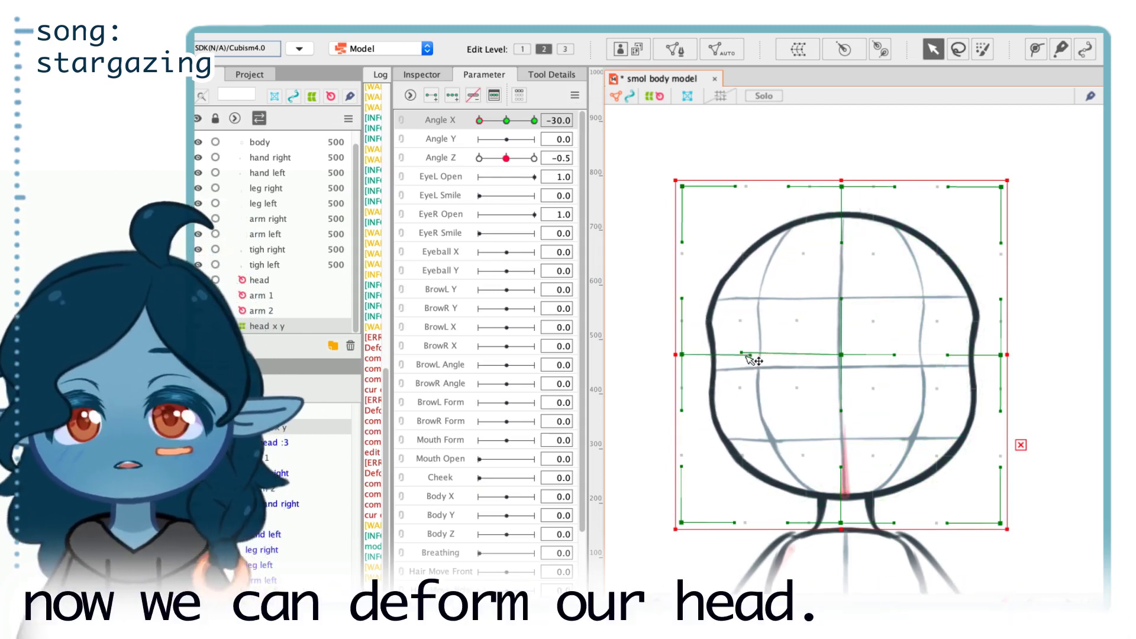
drag(630, 345, 551, 340)
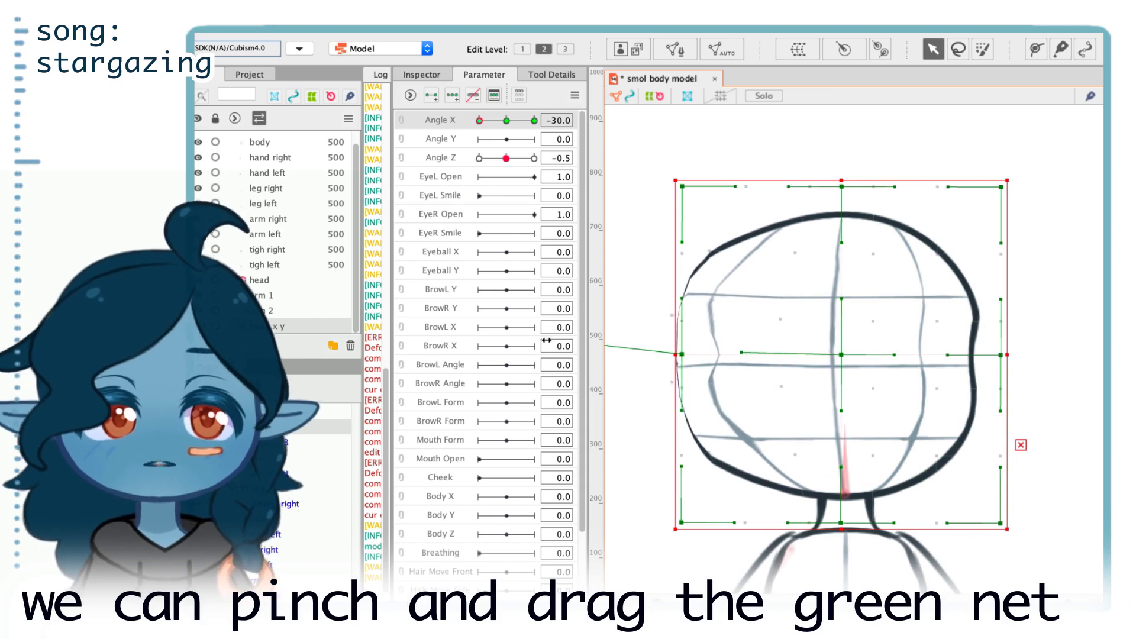
drag(691, 215, 701, 354)
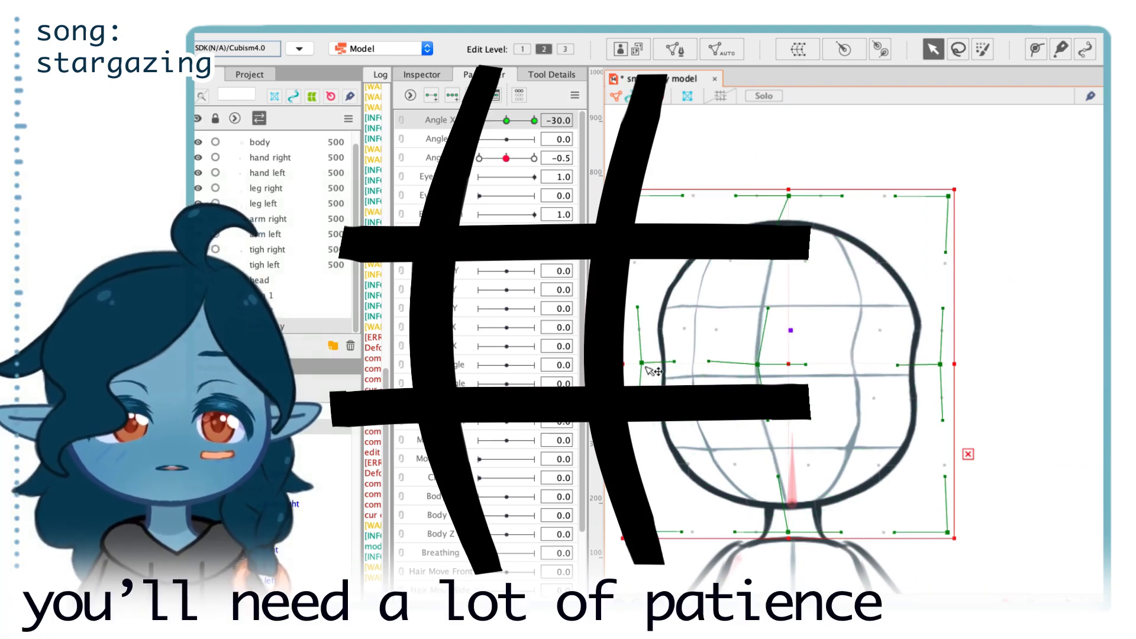
Refine the head x y warp's outer control points at Angle X -30 to shape the turned head.
drag(646, 367, 650, 366)
drag(678, 361, 681, 362)
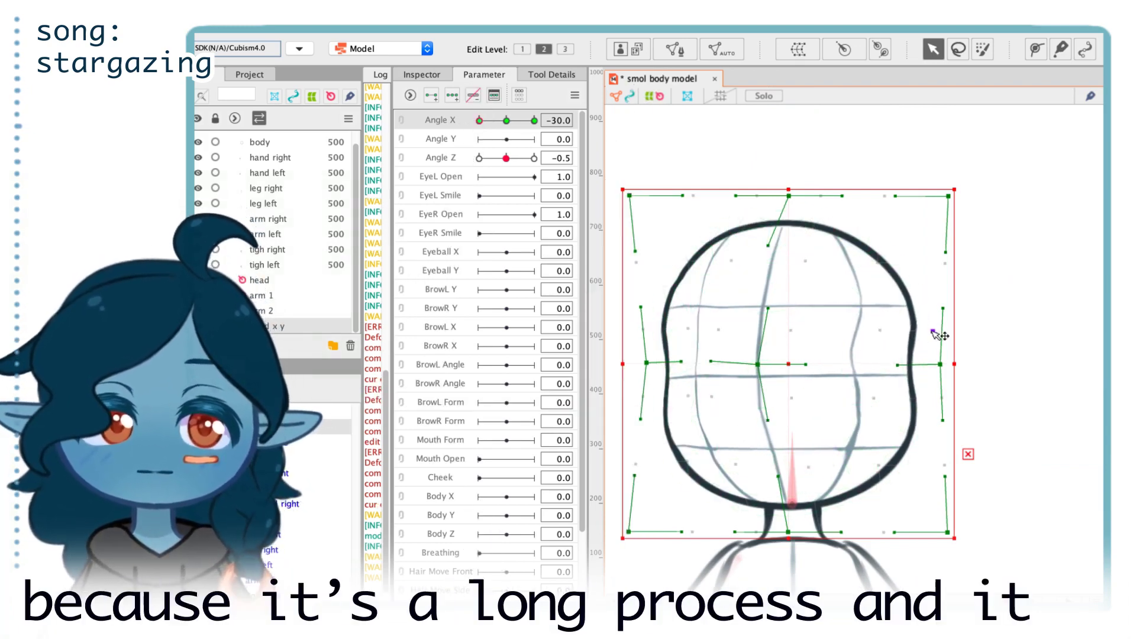
drag(933, 332, 936, 331)
Try increasing the bezier division width of the head x y warp deformer.
click(418, 76)
scroll(510, 206, right, 3)
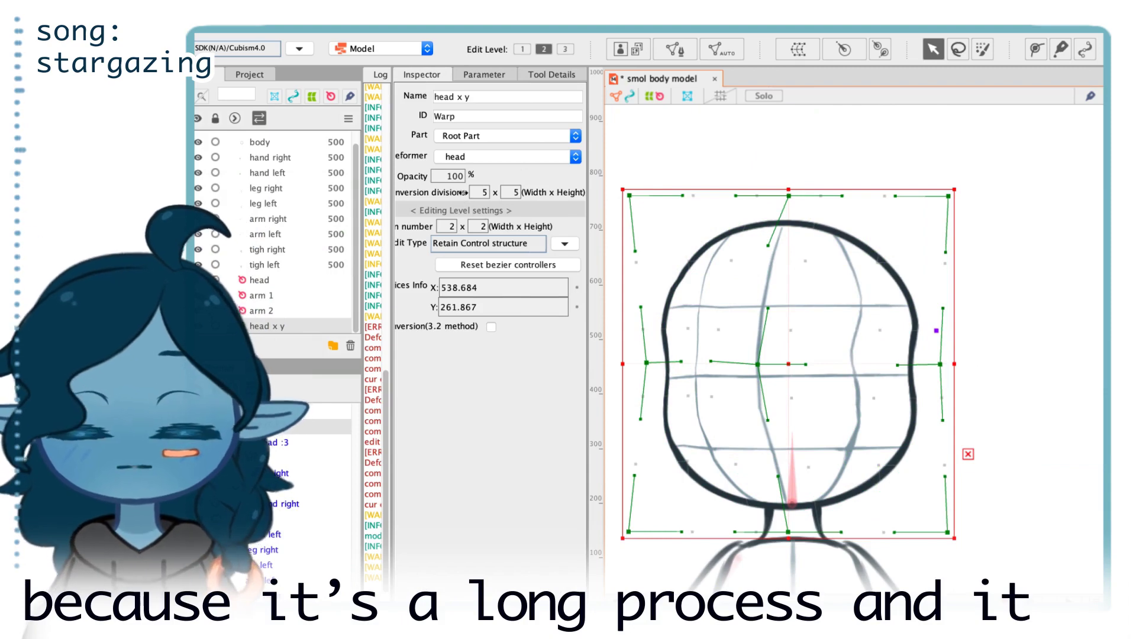
scroll(481, 209, left, 3)
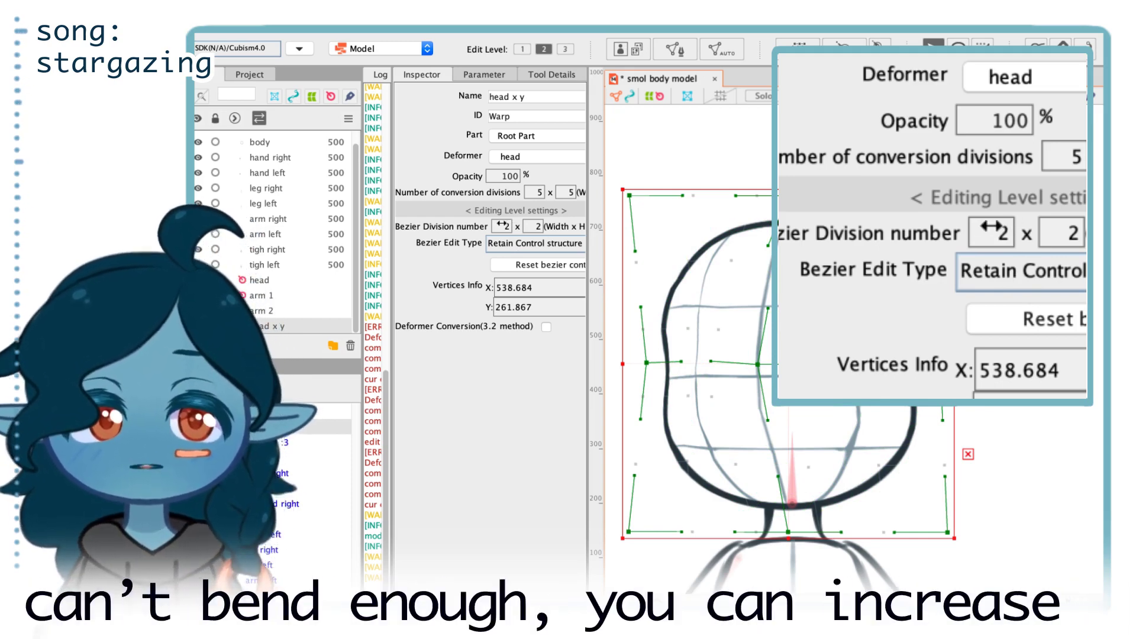
drag(502, 225, 452, 230)
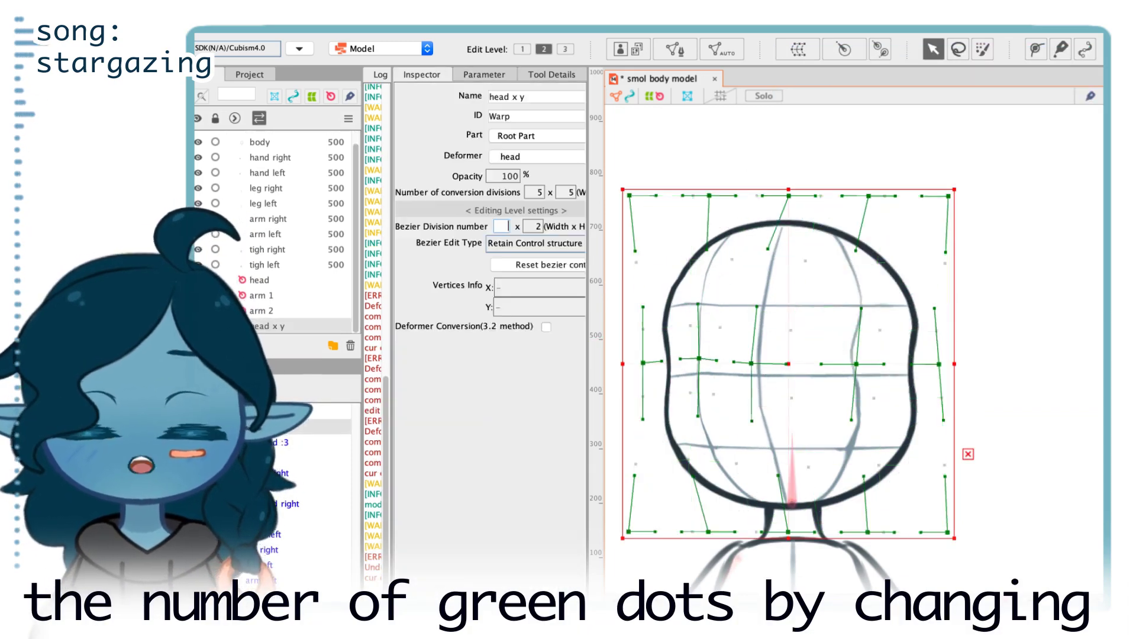
Inspect the head turn close up and on the whole figure, comparing Angle X at 0 and -30.
click(484, 75)
click(992, 281)
scroll(993, 278, down, 5)
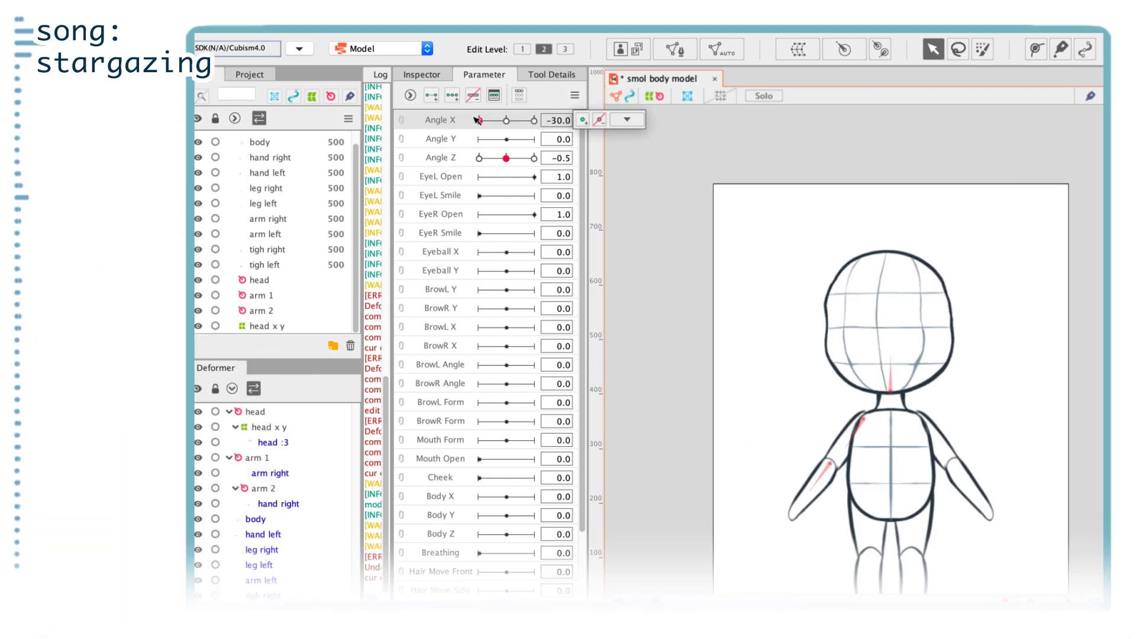
click(918, 337)
scroll(918, 343, up, 3)
scroll(854, 355, up, 2)
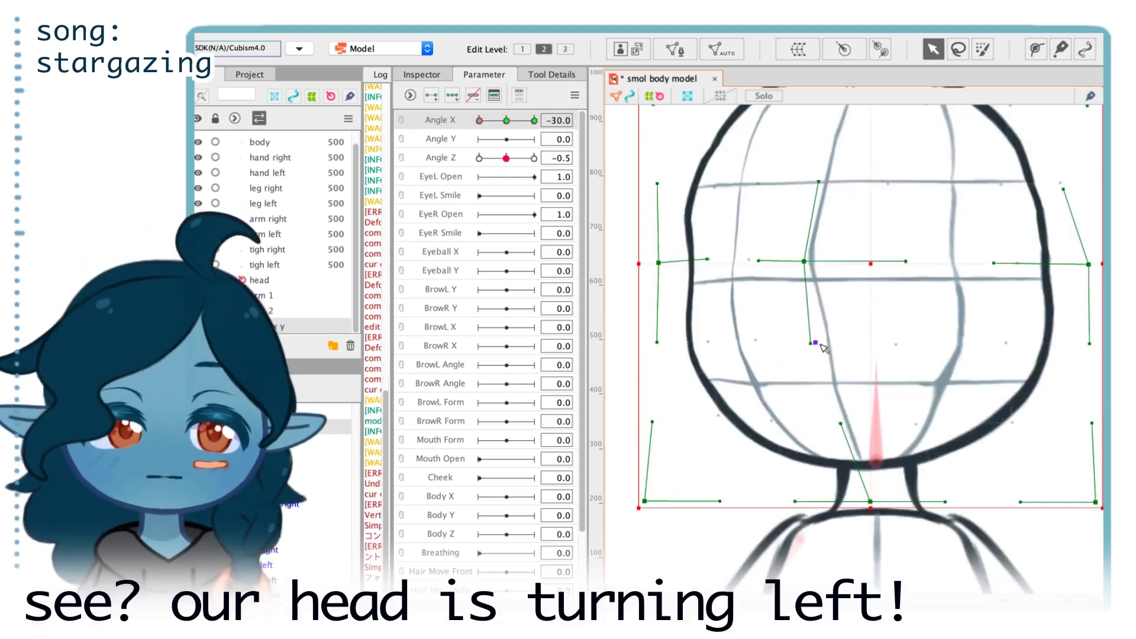
scroll(858, 349, down, 2)
scroll(829, 336, down, 4)
click(971, 337)
click(505, 121)
click(479, 121)
click(787, 323)
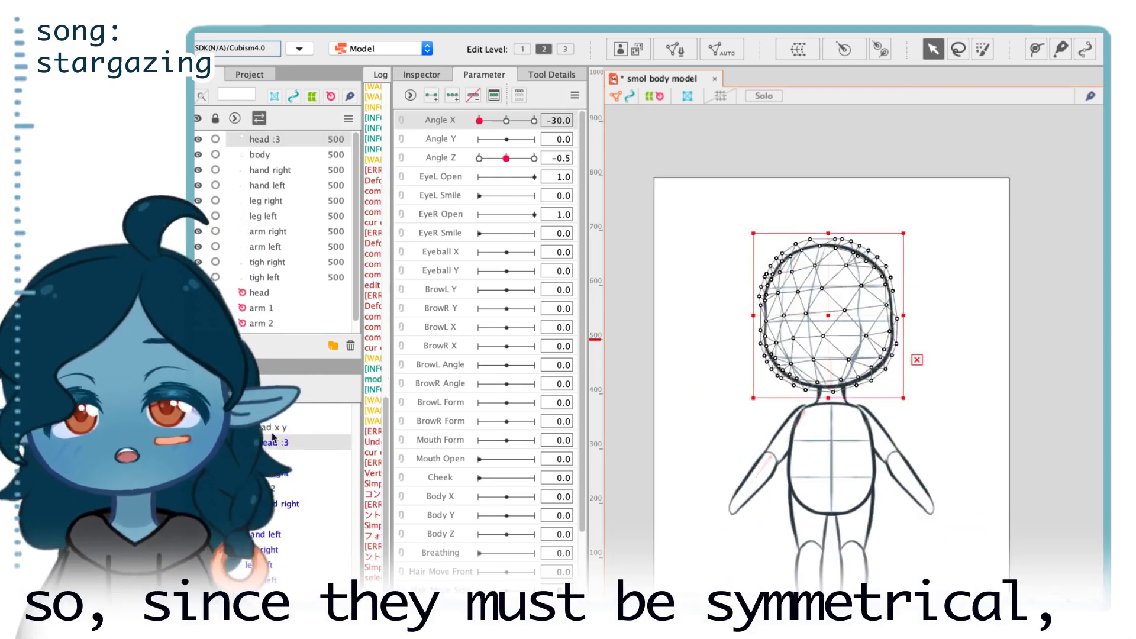
Take a screenshot of the head at Angle X -30 and import it into the model as a guide image.
click(764, 322)
scroll(758, 319, up, 8)
scroll(727, 325, down, 7)
click(665, 308)
click(769, 269)
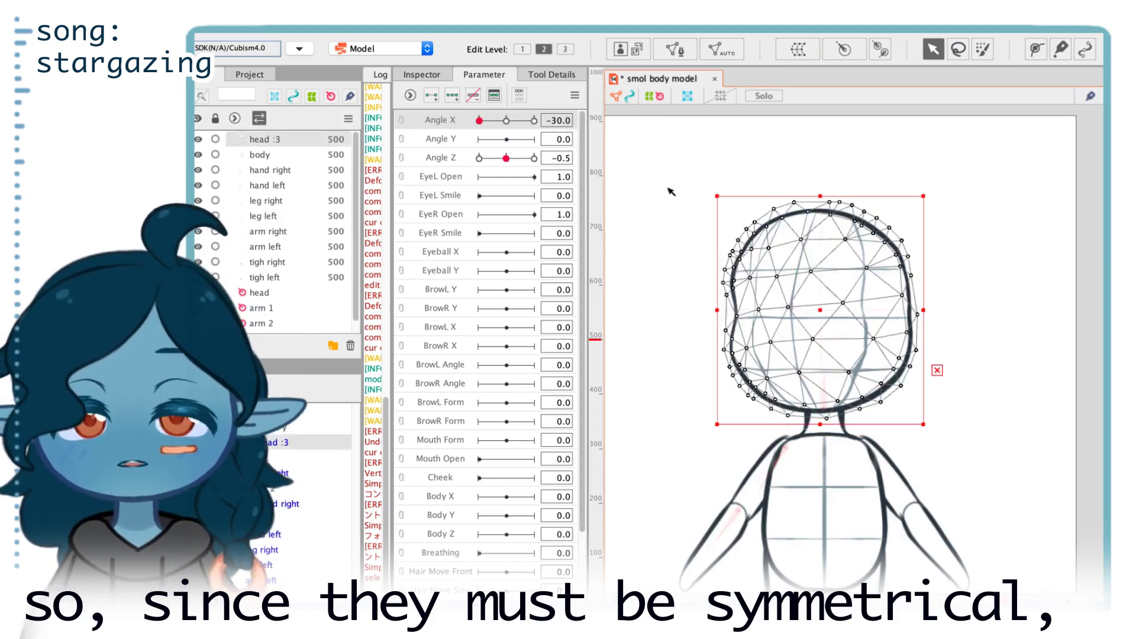
drag(644, 154, 1004, 467)
drag(1053, 594, 842, 355)
click(783, 262)
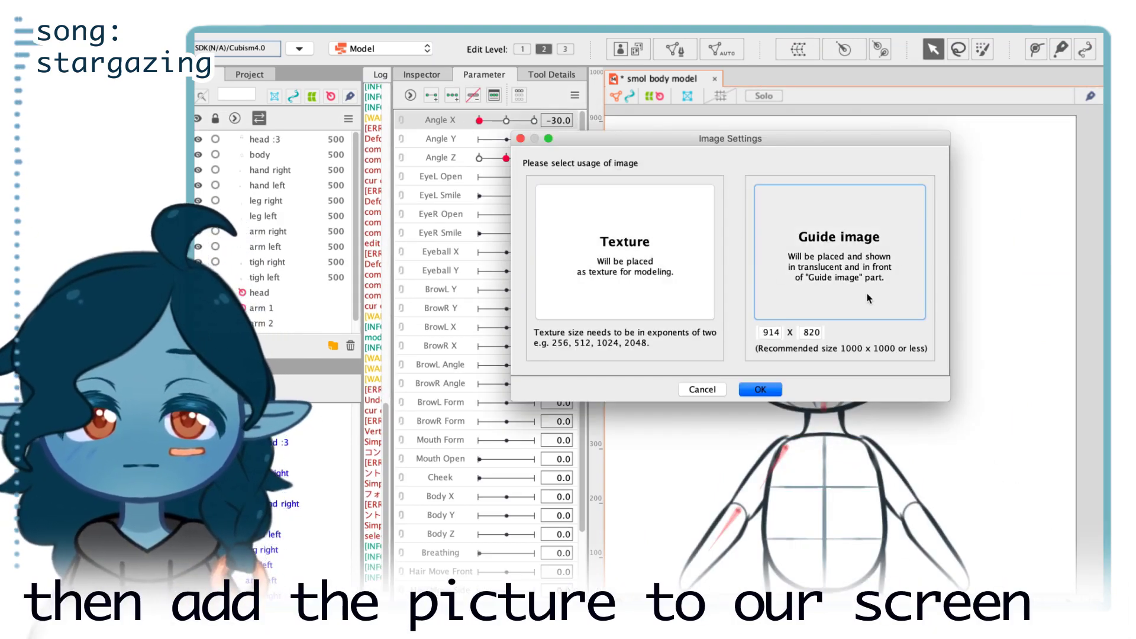
click(757, 390)
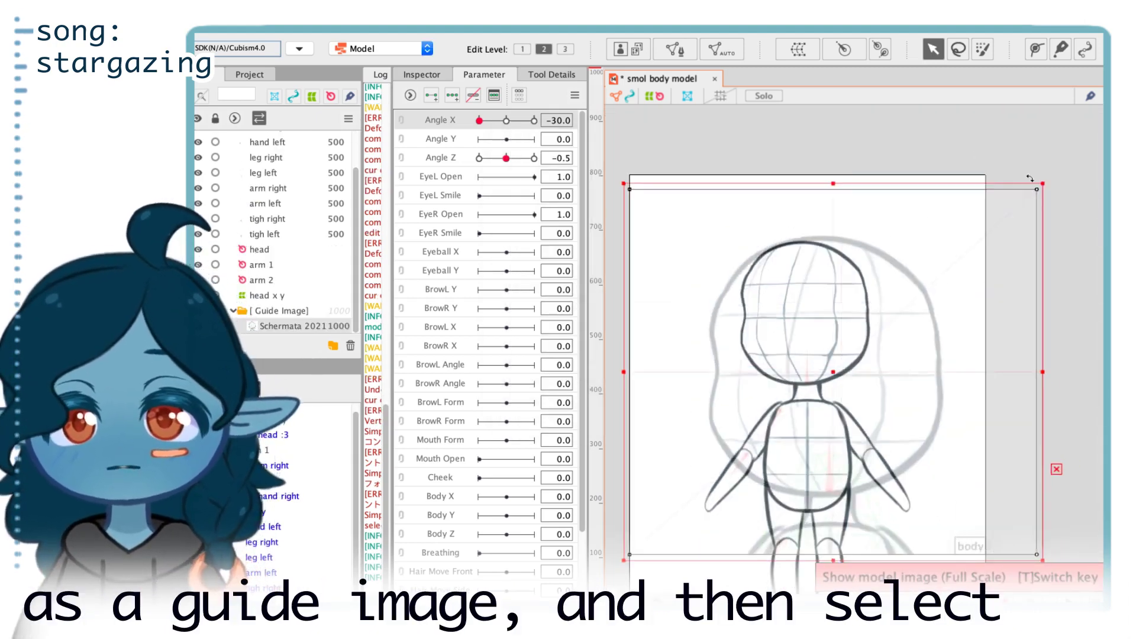
Scale and align the guide image over the head, and mirror it horizontally with the reflect option.
drag(886, 192, 834, 238)
drag(730, 334, 812, 316)
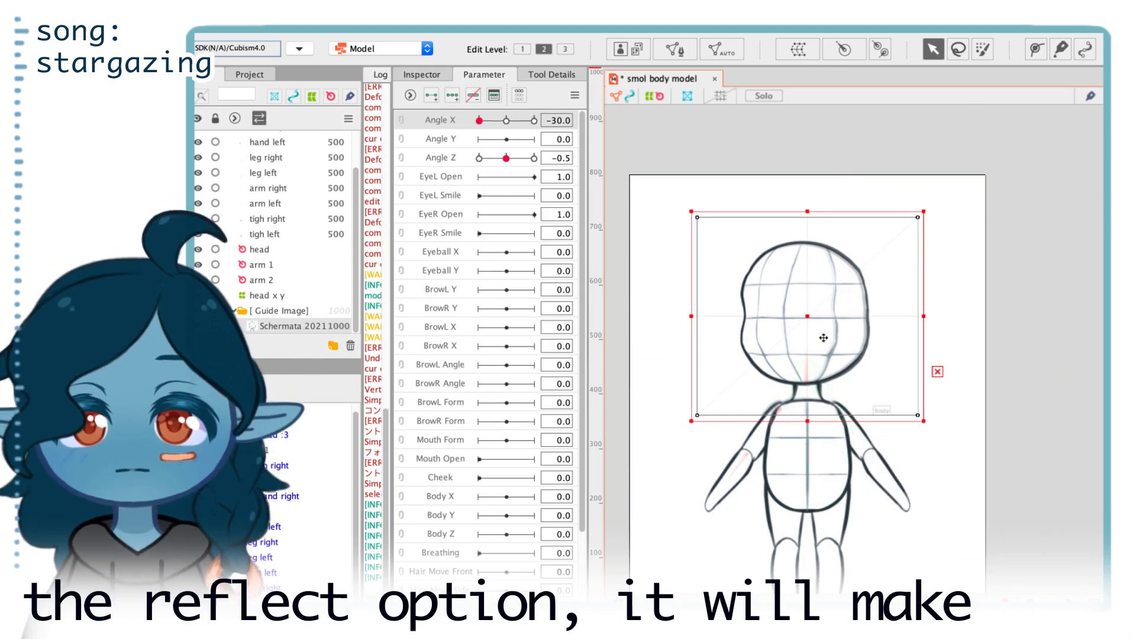
right_click(831, 360)
click(867, 603)
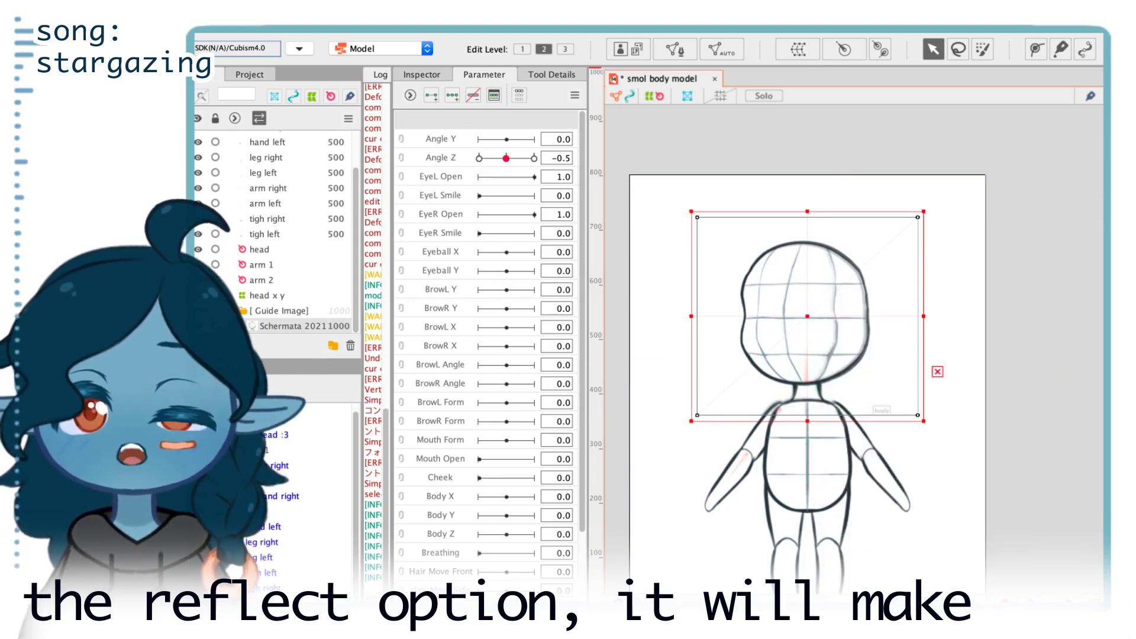
click(813, 414)
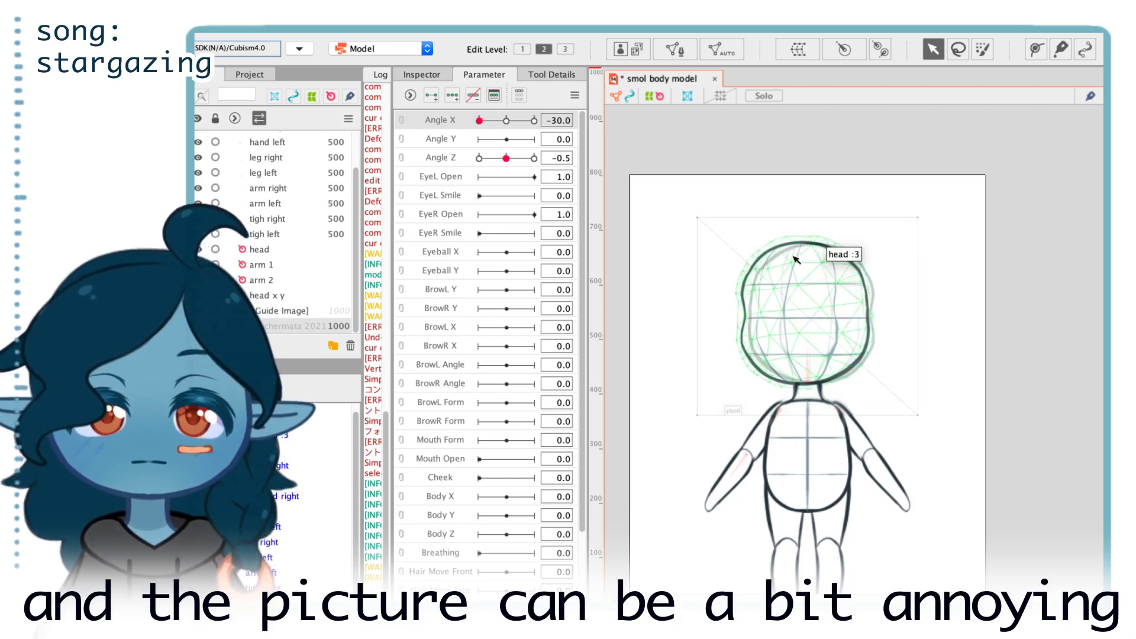
Set Angle X to 30 and shift the head warp's middle-row control points to match the mirrored guide image.
click(534, 121)
click(796, 259)
scroll(770, 307, up, 5)
drag(678, 320, 696, 320)
drag(840, 320, 873, 321)
scroll(826, 264, down, 3)
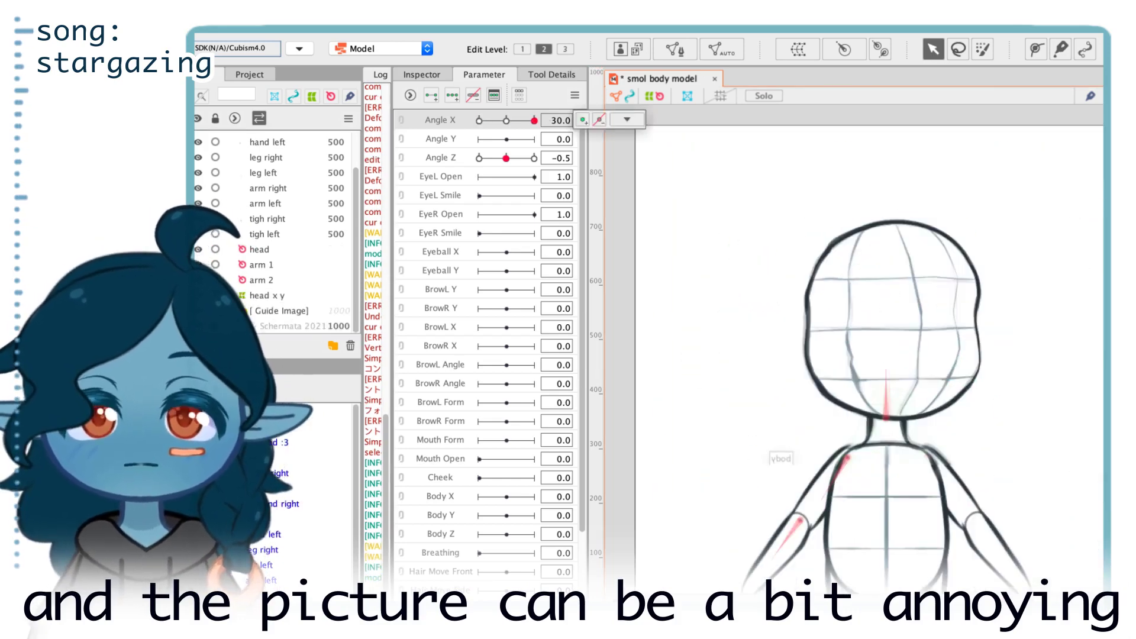
Add three keys to Angle Y for the head x y warp deformer and link it with Angle X.
click(806, 239)
click(479, 121)
drag(479, 120, 507, 142)
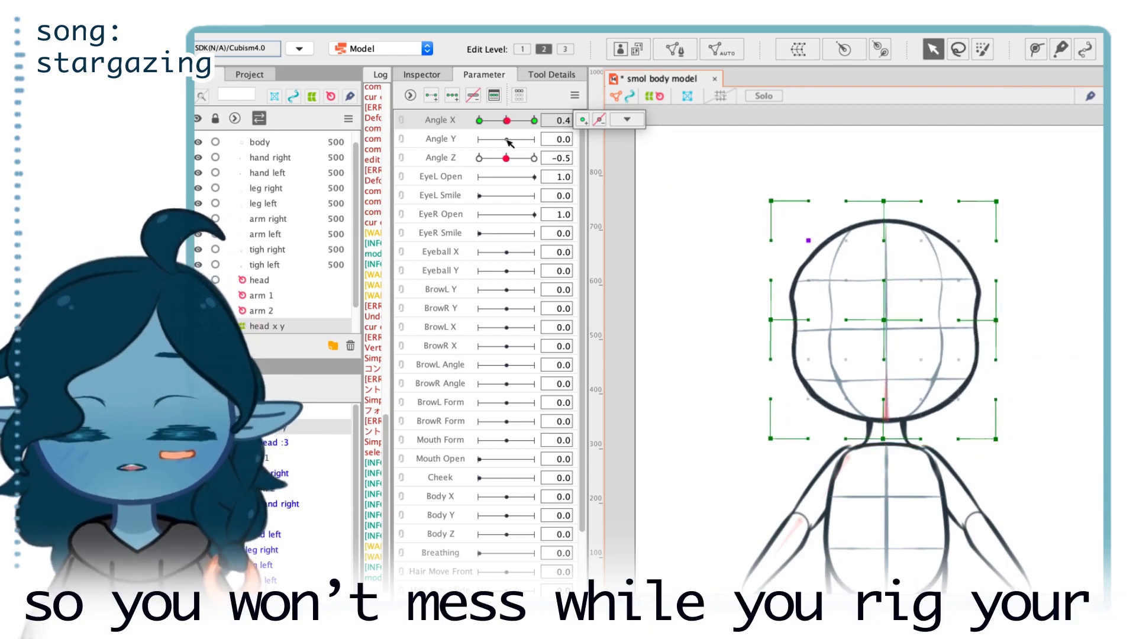
click(506, 141)
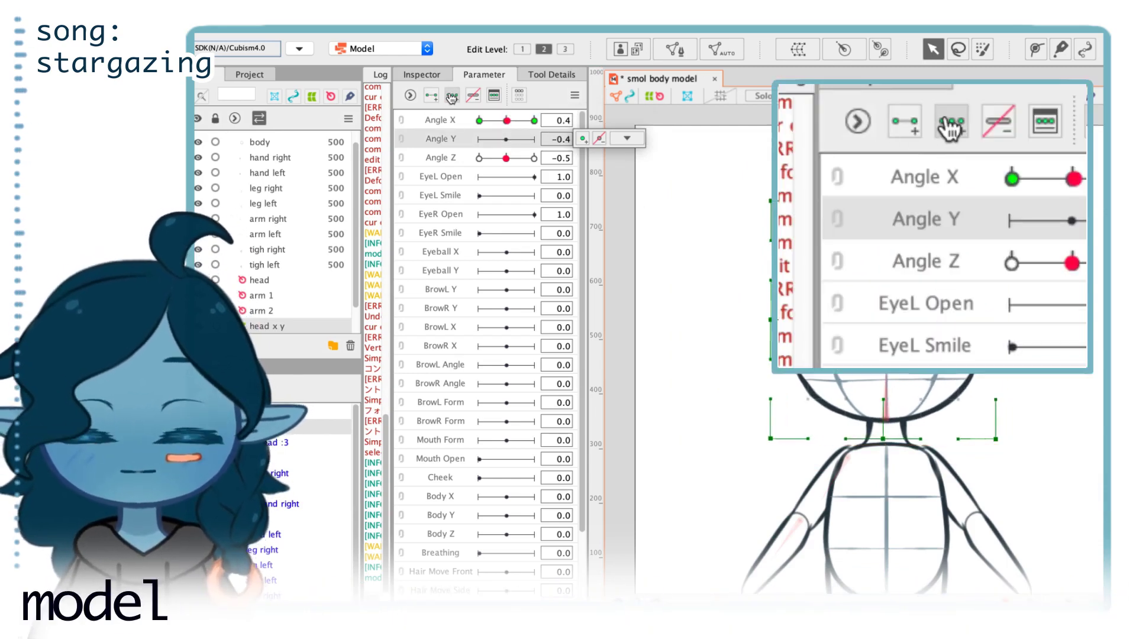
click(452, 95)
click(401, 123)
At Angle X 0 and Angle Y 30, adjust the head warp's central and upper control points so the head looks up.
mouse_move(507, 142)
mouse_down()
mouse_move(552, 144)
mouse_move(506, 138)
mouse_move(512, 121)
mouse_up()
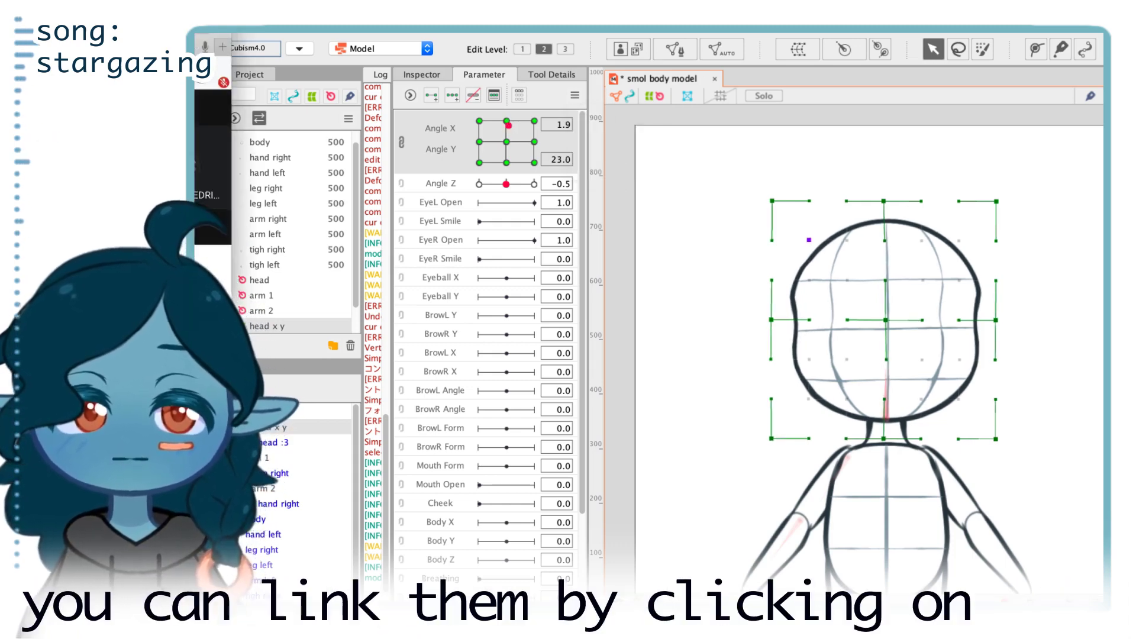
drag(509, 125, 507, 121)
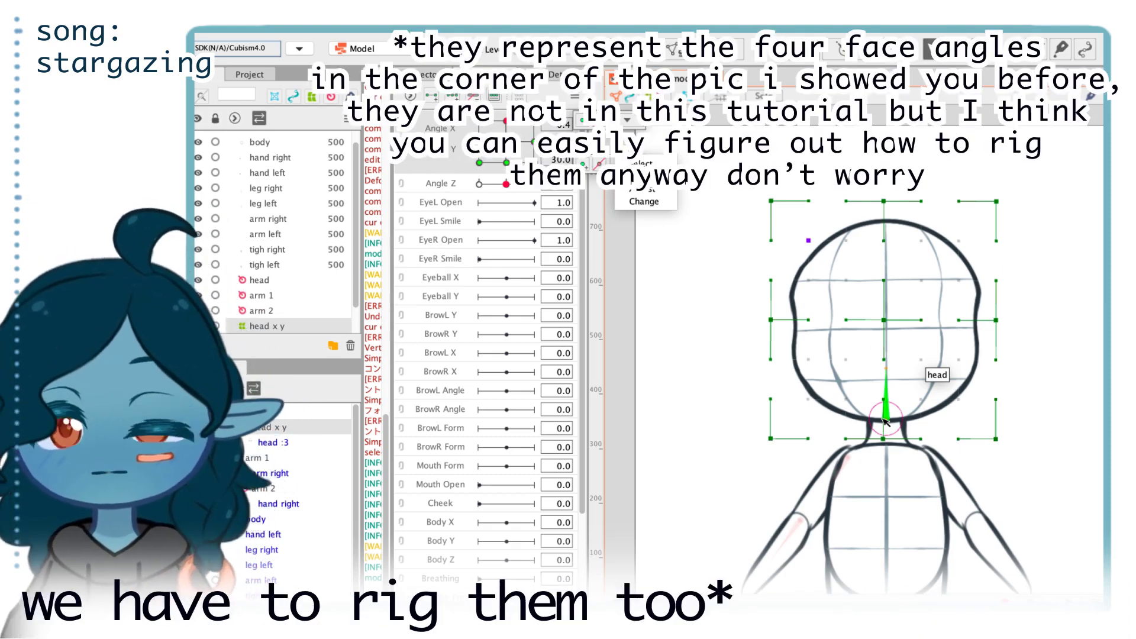
drag(884, 359, 884, 348)
drag(884, 280, 885, 269)
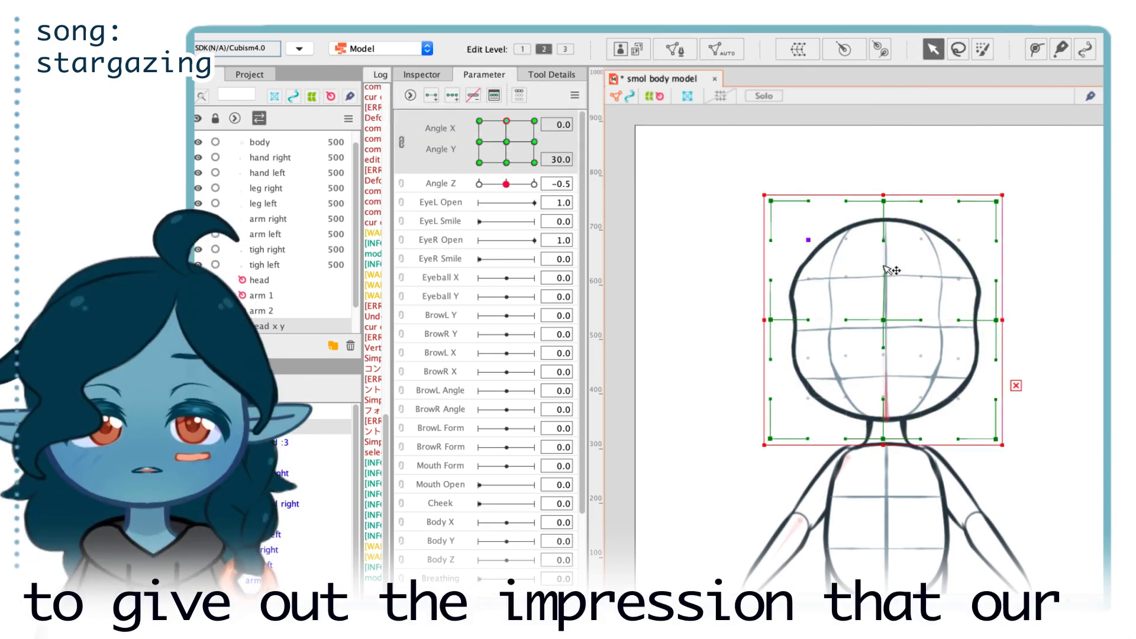
drag(883, 202, 883, 210)
drag(772, 202, 777, 216)
At Angle X 0 and Angle Y -30, bend the head warp's grid downward in the middle so the head looks down.
drag(506, 120, 507, 162)
scroll(884, 336, up, 5)
scroll(884, 337, down, 4)
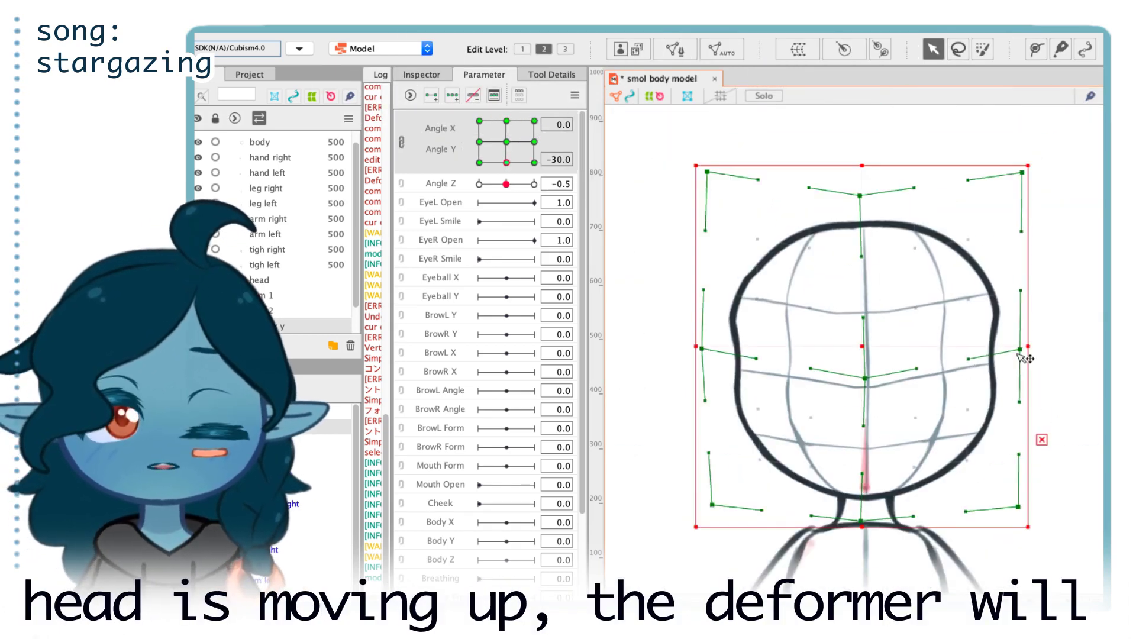
drag(1025, 355, 1015, 351)
drag(864, 380, 864, 385)
drag(1015, 351, 1010, 353)
drag(702, 348, 710, 349)
drag(811, 415, 811, 427)
drag(915, 416, 914, 426)
drag(915, 306, 917, 319)
drag(862, 255, 861, 249)
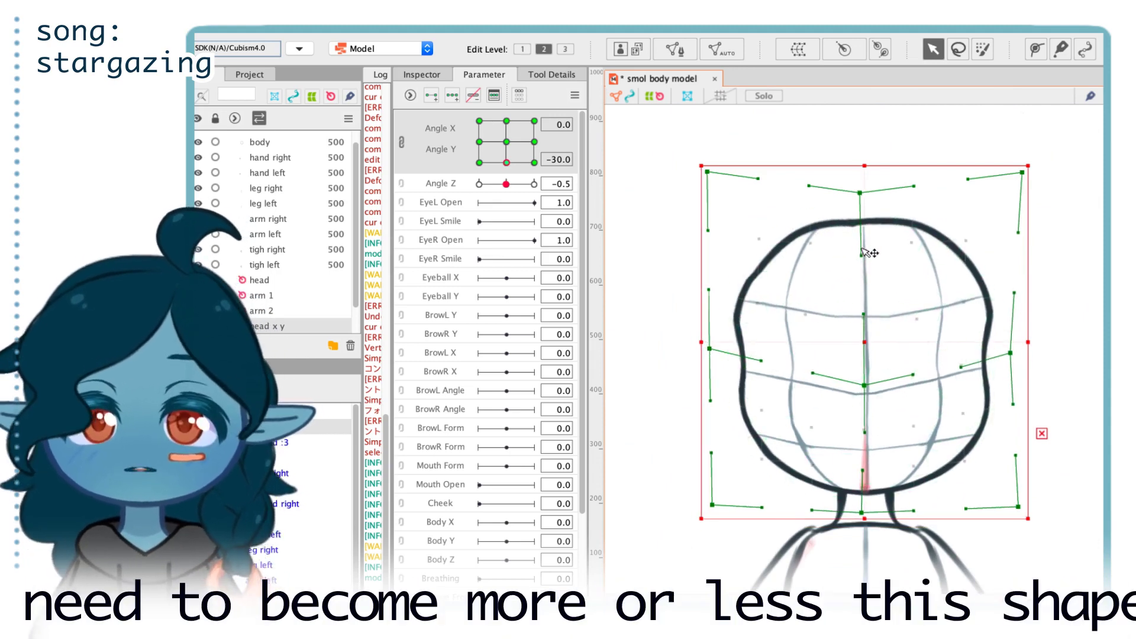
drag(810, 306, 803, 321)
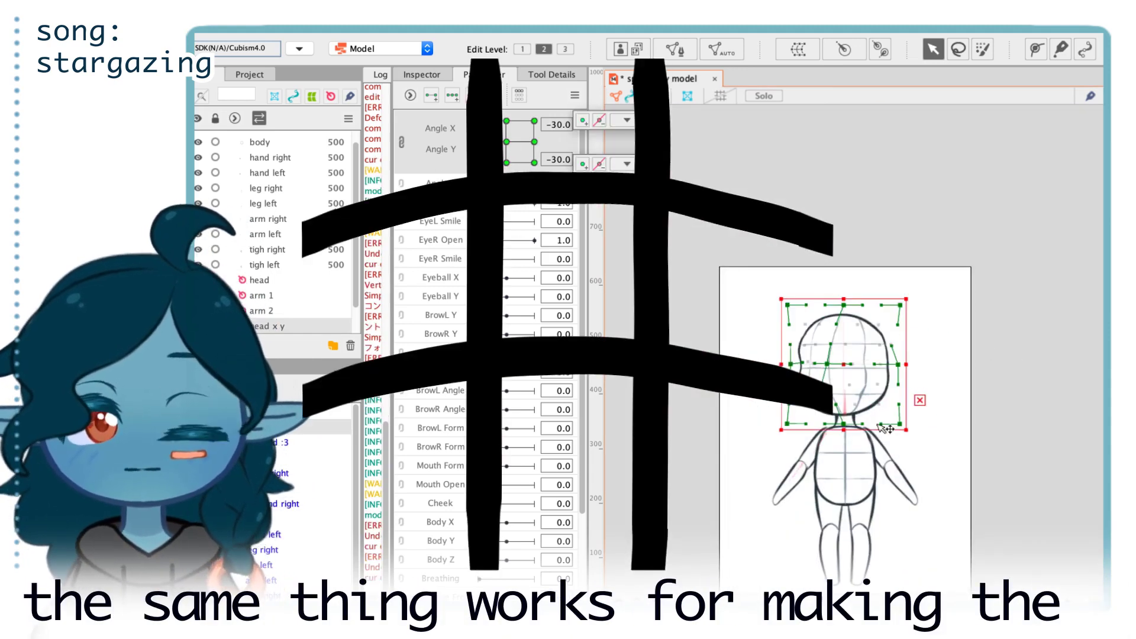
Preview the head's deformation by moving through the linked Angle X and Angle Y keys.
drag(480, 163, 507, 165)
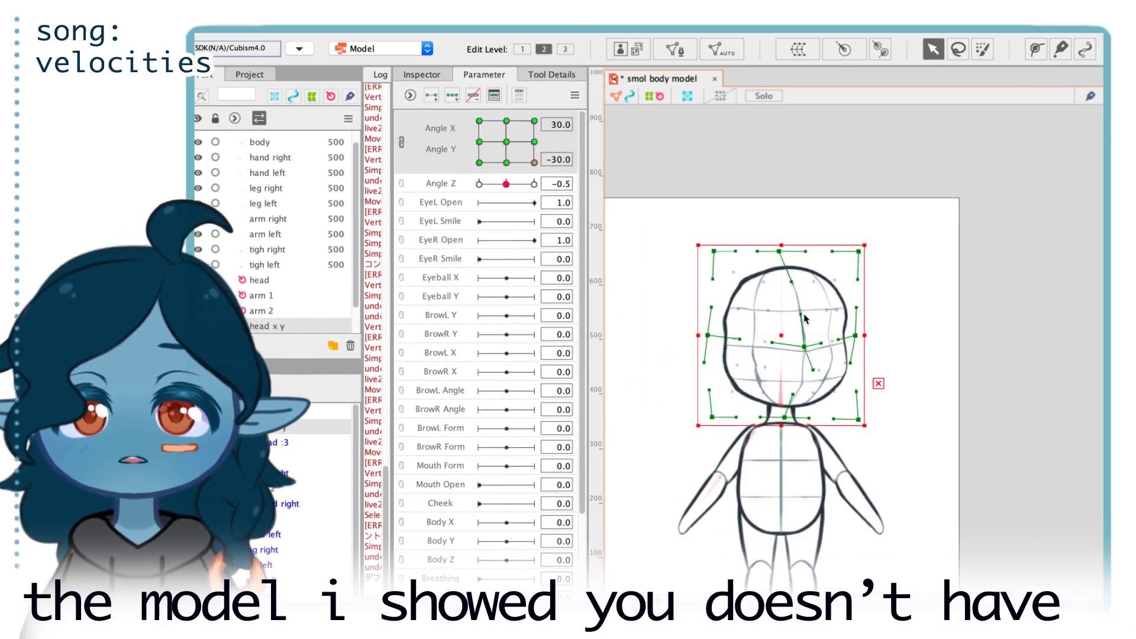
click(657, 146)
drag(503, 141, 506, 167)
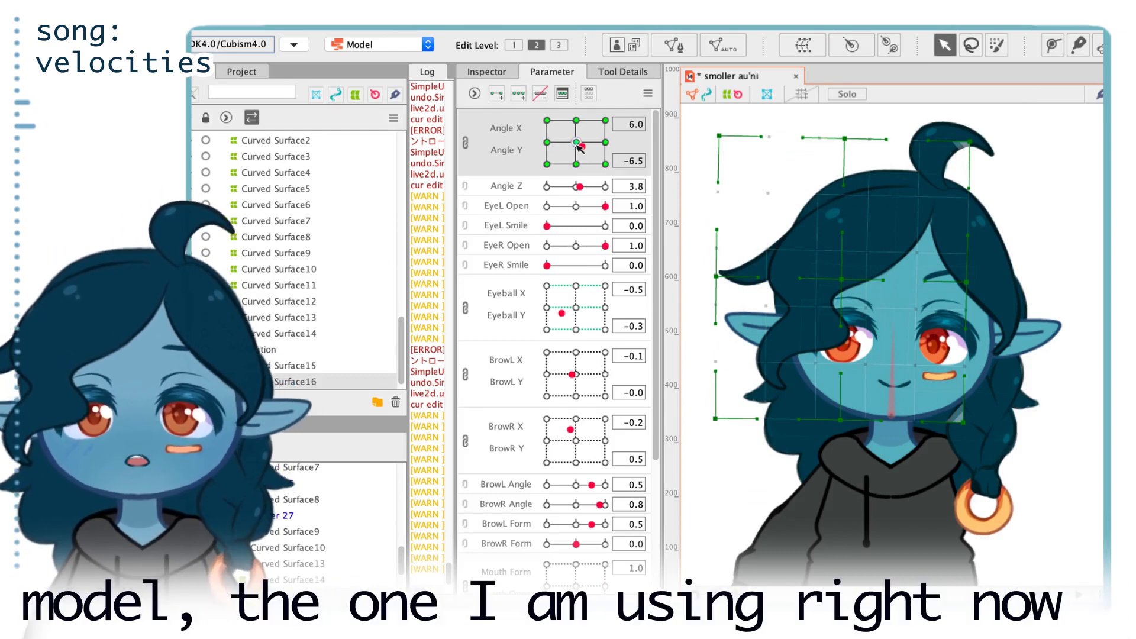
In the smoller au'ni model, reshape the Curved Surface16 hair warp at Angle Y -30 and raise its lower edge at Angle Y 30.
drag(574, 145, 587, 203)
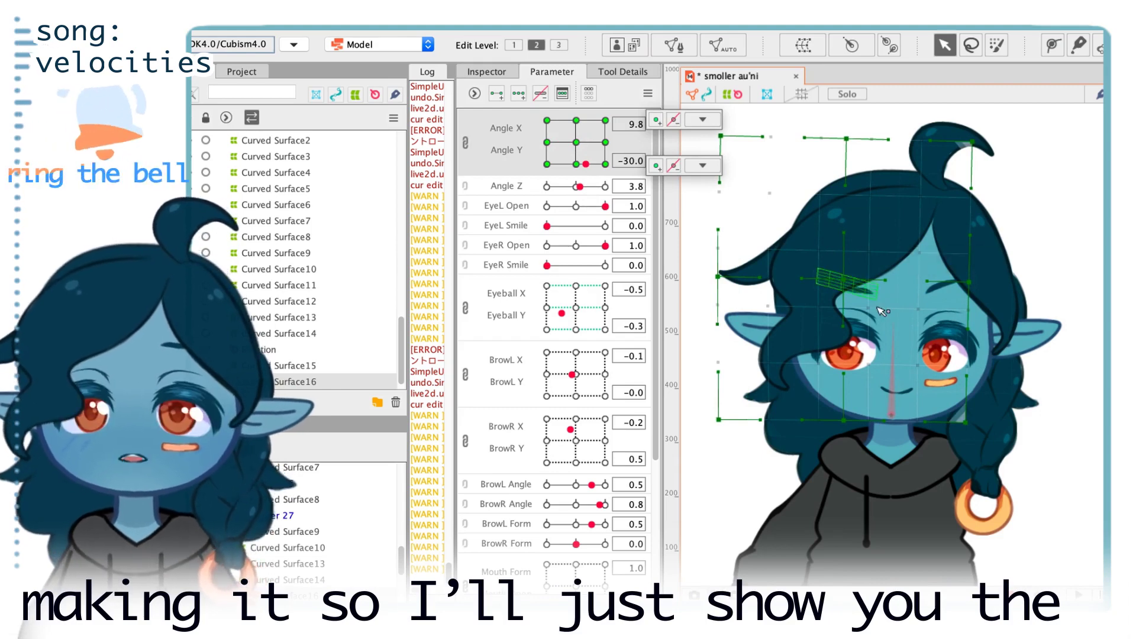
click(844, 283)
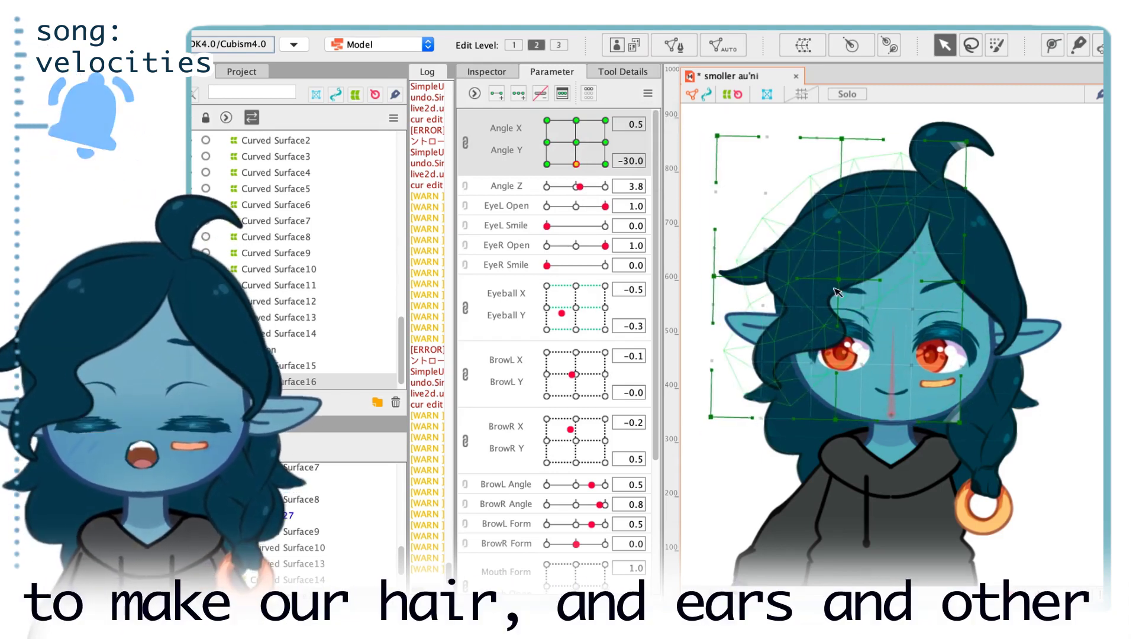
drag(844, 286, 843, 314)
drag(844, 168, 843, 151)
drag(970, 171, 973, 134)
click(575, 121)
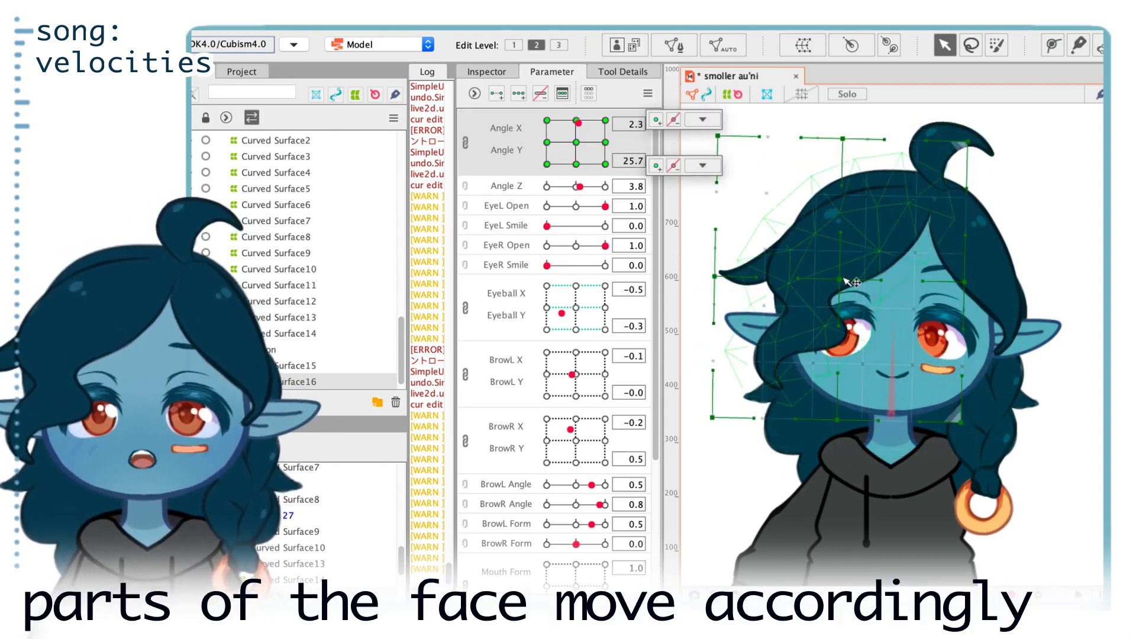
drag(837, 432, 838, 414)
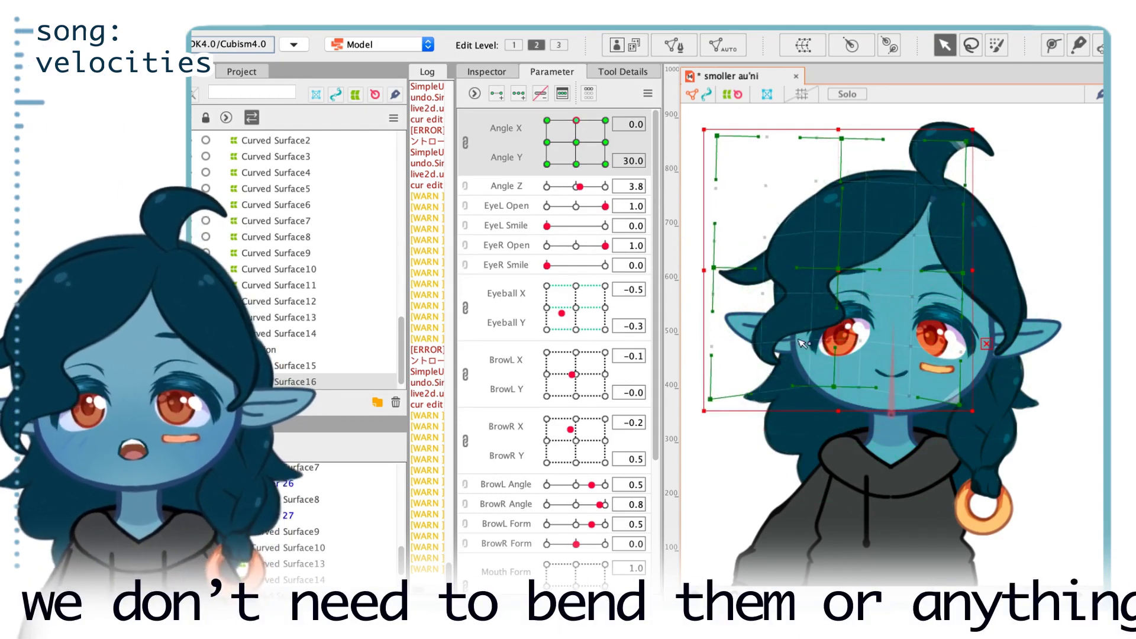
Adjust the Curved Surface16 hair warp at the corner keys Angle X -30 and 30 with Angle Y -30, lowering its bottom edge.
click(547, 164)
drag(840, 429, 853, 471)
click(605, 164)
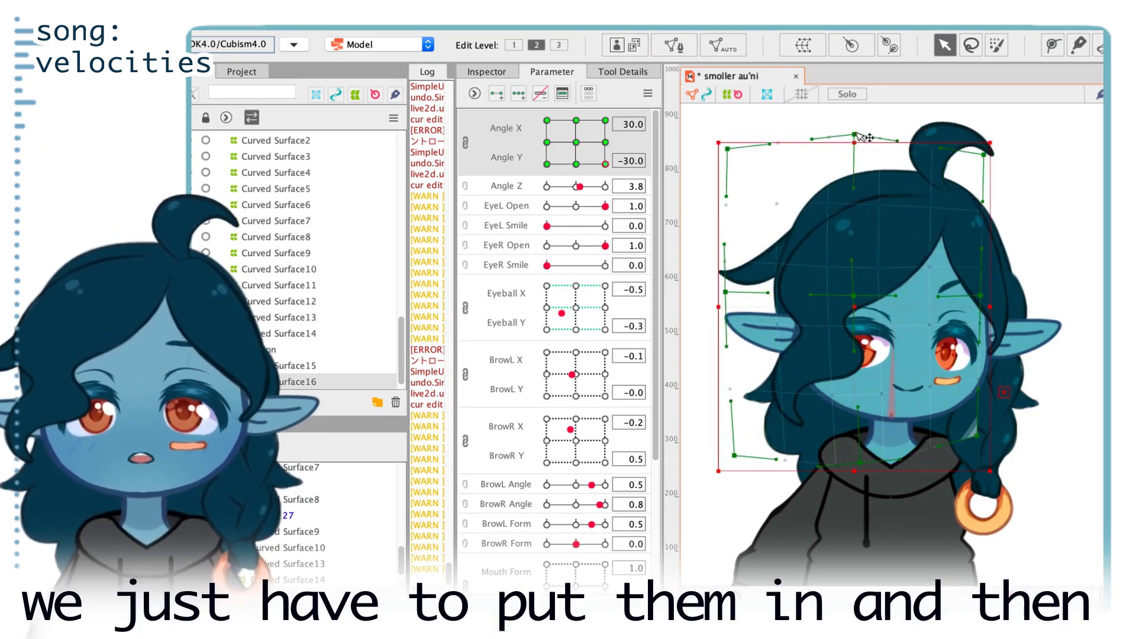
click(547, 164)
click(604, 164)
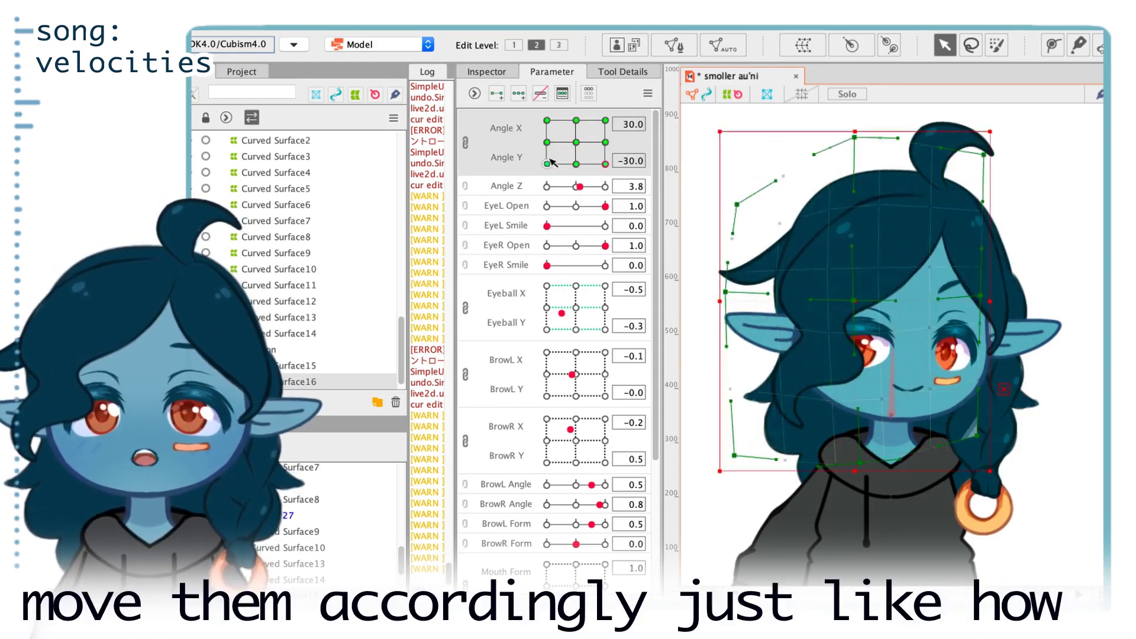
Check the hair warp at Angle X 30 with Angle Y 0 and 30.
click(605, 142)
click(605, 120)
click(703, 120)
drag(605, 120, 580, 107)
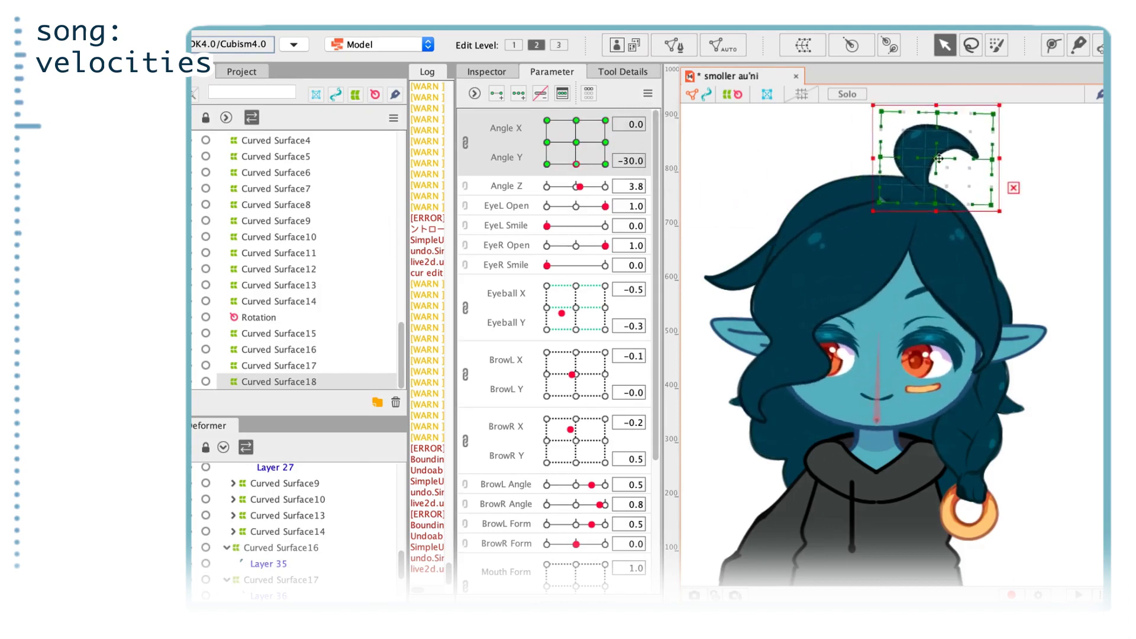
Step through the linked Angle X and Angle Y keys to check the hair warps and the whole head's tilt.
click(546, 119)
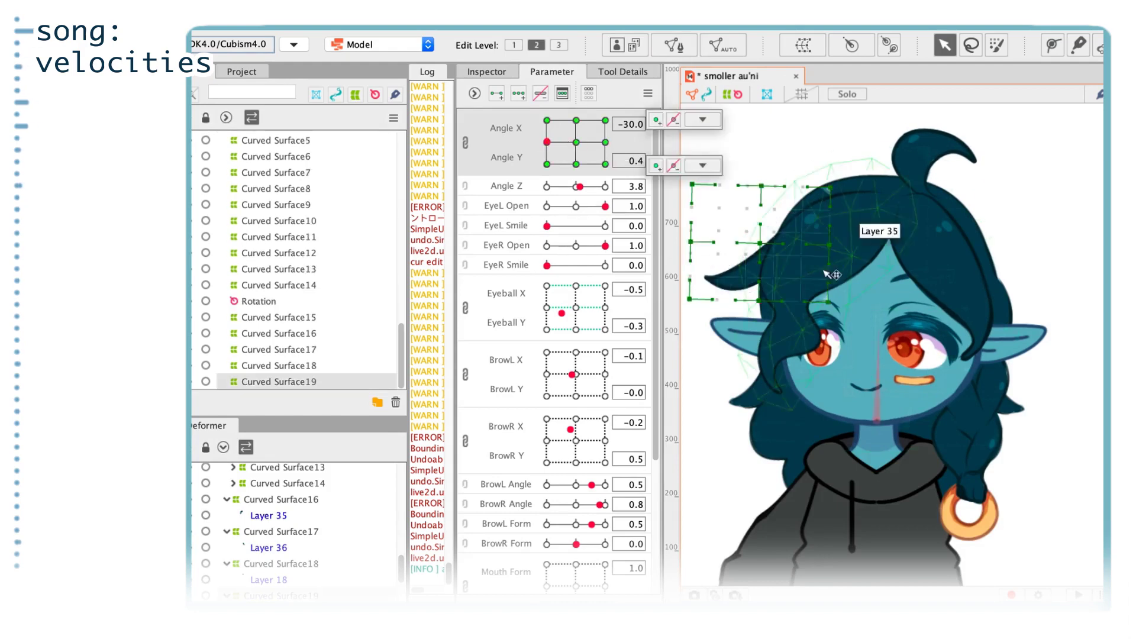
drag(571, 155, 576, 164)
click(547, 164)
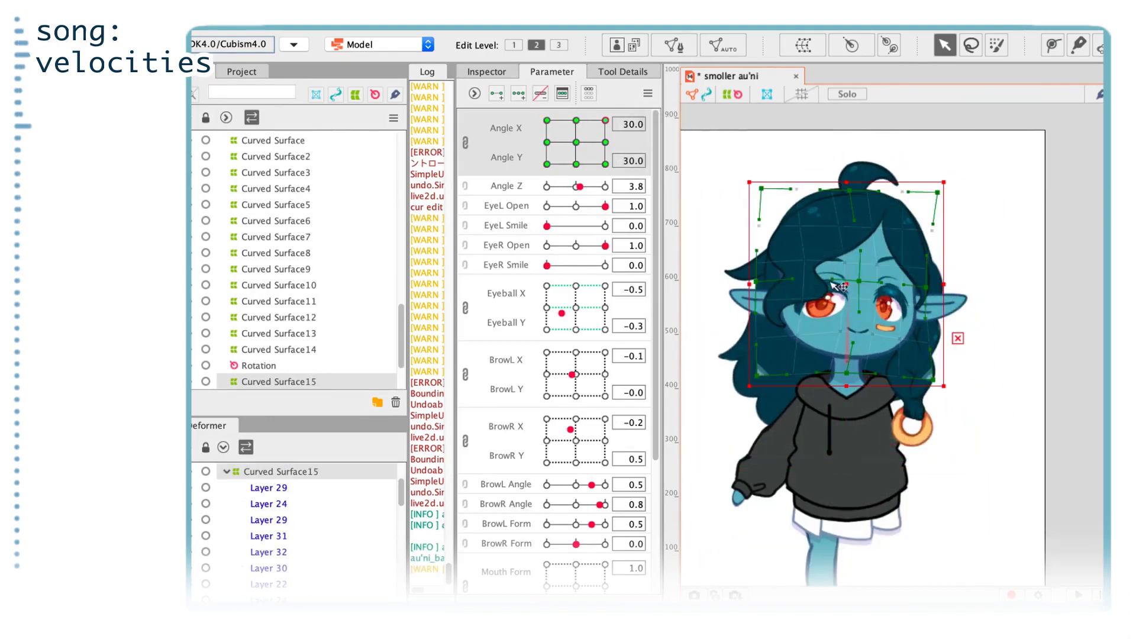
scroll(840, 308, up, 5)
drag(583, 136, 578, 160)
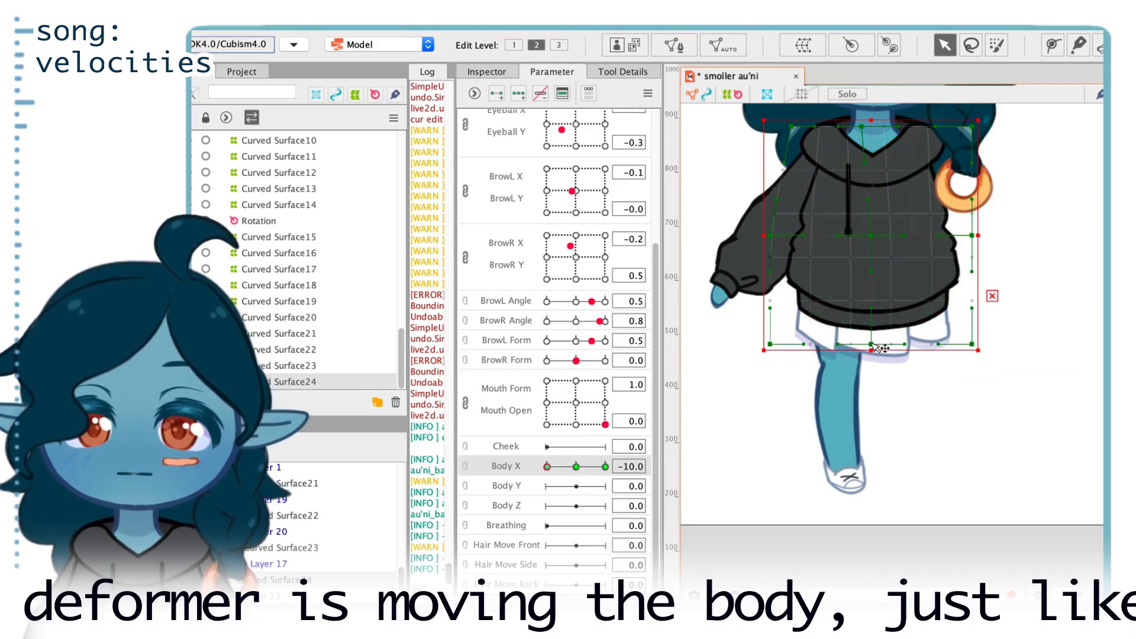
Reshape the hoodie's Curved Surface24 body warp at Body X -10 and 10, and preview the sideways body turn.
drag(881, 348, 854, 344)
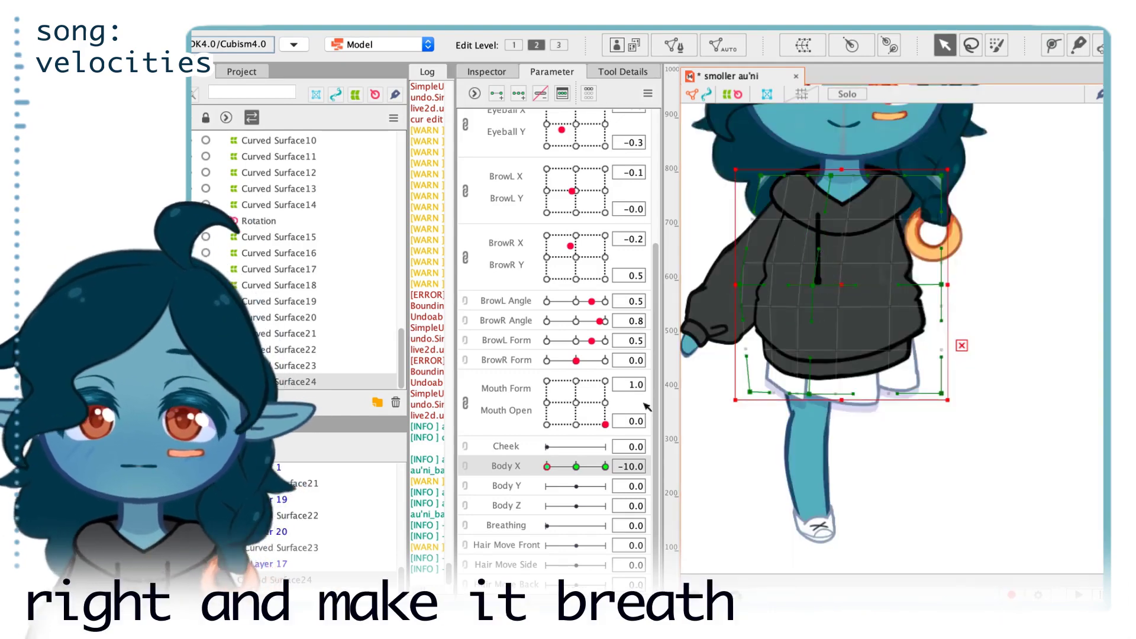
drag(606, 466, 510, 456)
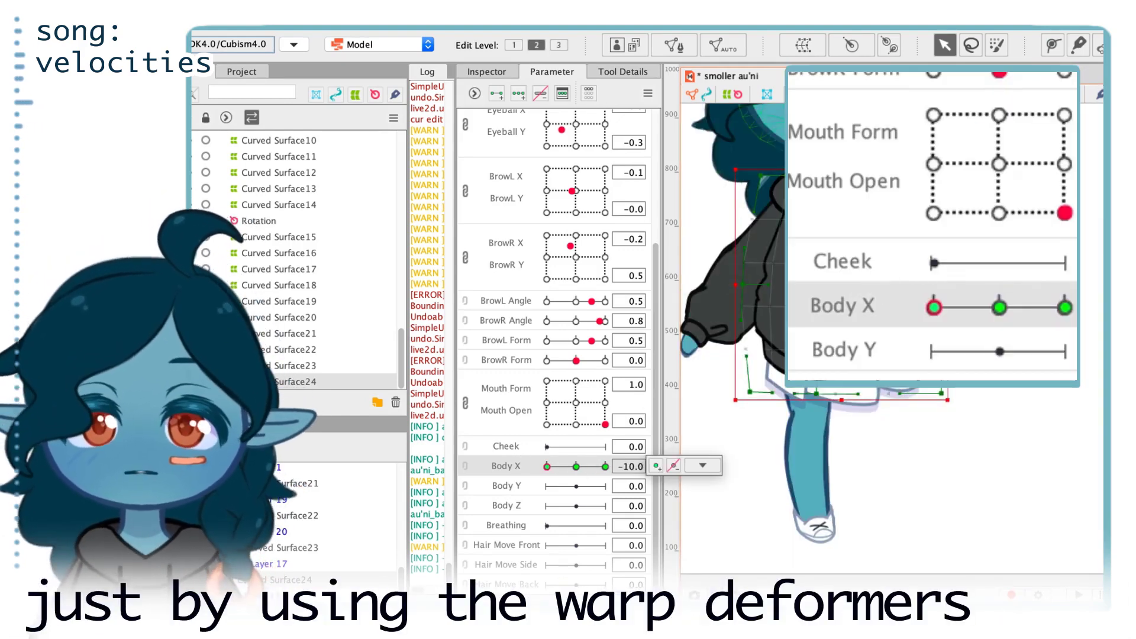
click(605, 466)
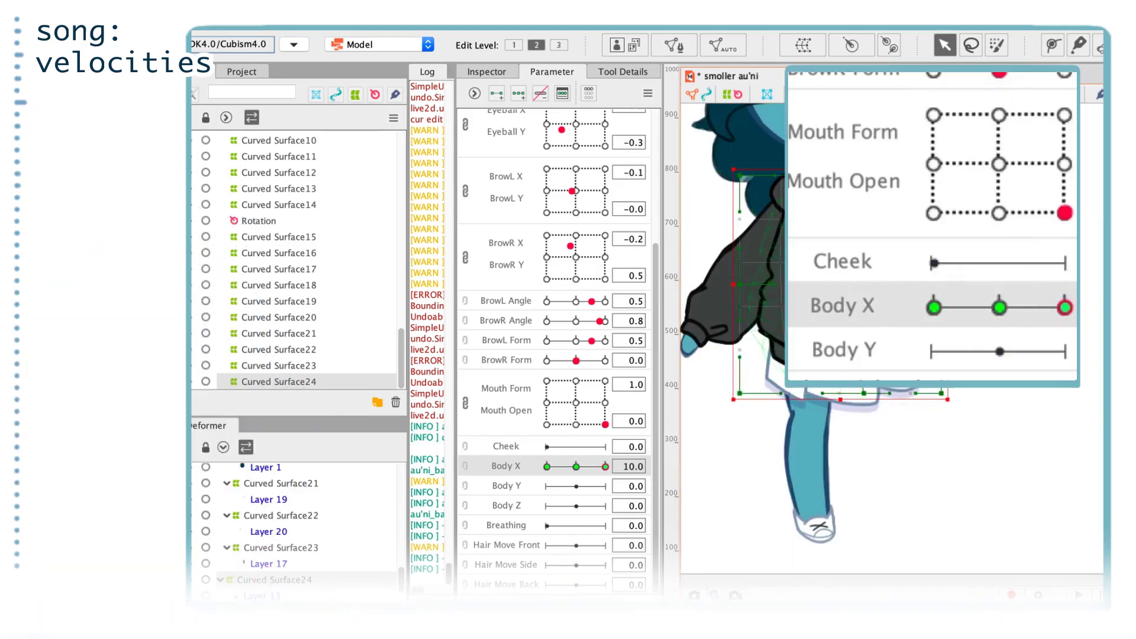
scroll(769, 349, up, 5)
drag(910, 218, 918, 219)
scroll(911, 222, down, 8)
mouse_move(605, 467)
mouse_down()
mouse_move(586, 461)
mouse_move(614, 447)
mouse_move(596, 462)
mouse_up()
scroll(849, 221, down, 4)
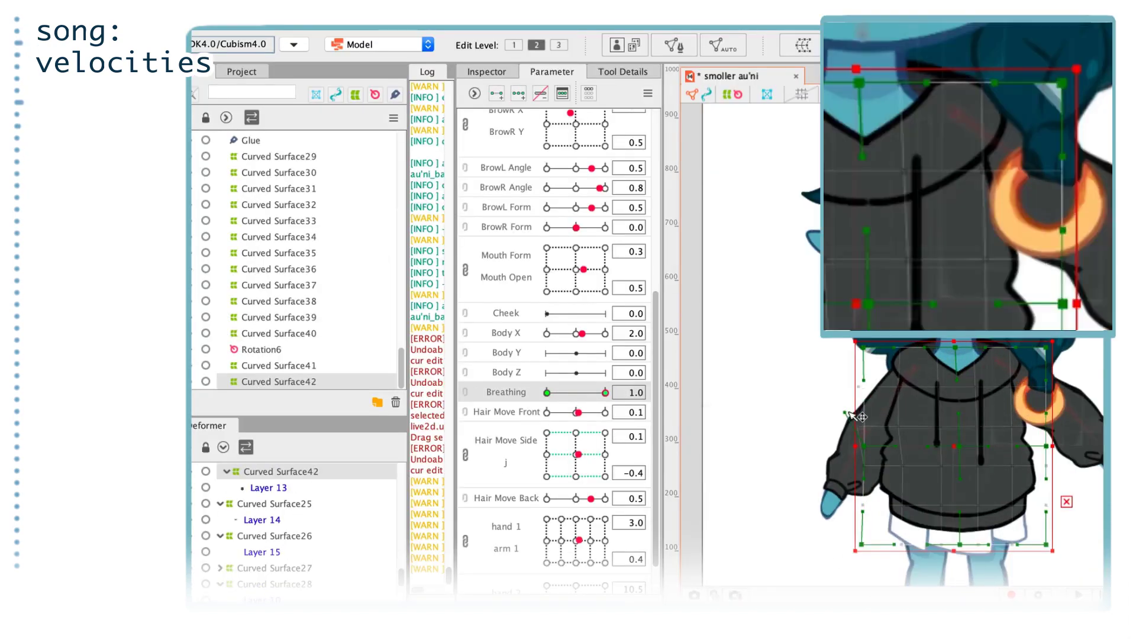
Widen and slightly raise the Curved Surface42 torso warp's chest area at Breathing 1.
drag(1046, 413, 1059, 412)
drag(960, 413, 960, 410)
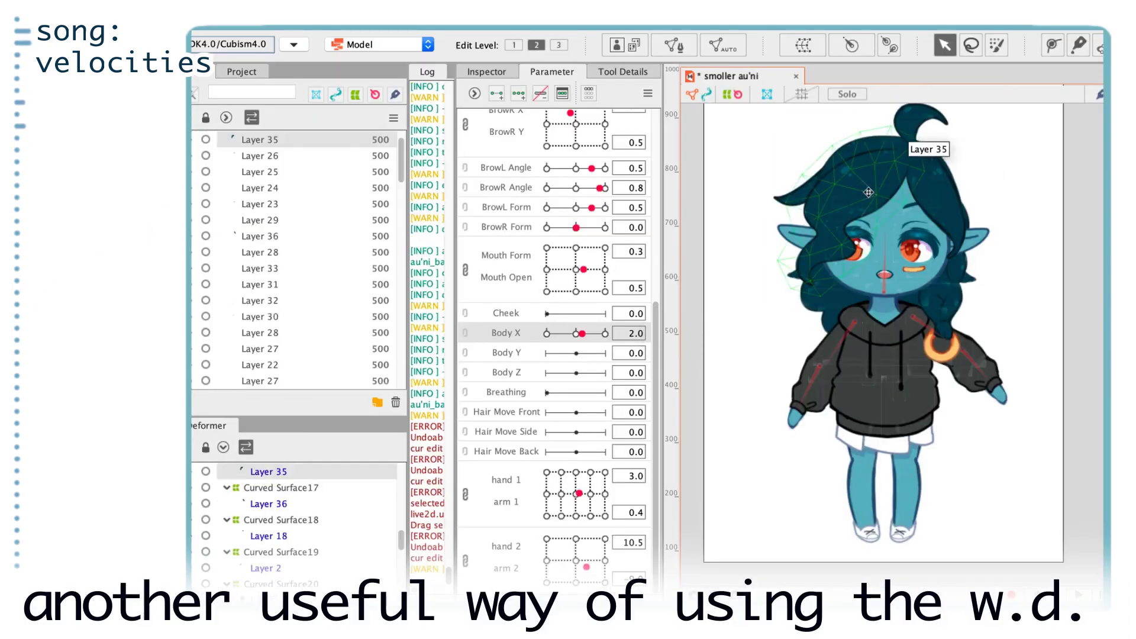
Add a parent warp deformer with 2 × 2 Bezier and 5 × 5 conversion divisions to the Layer 35 front hair.
click(840, 136)
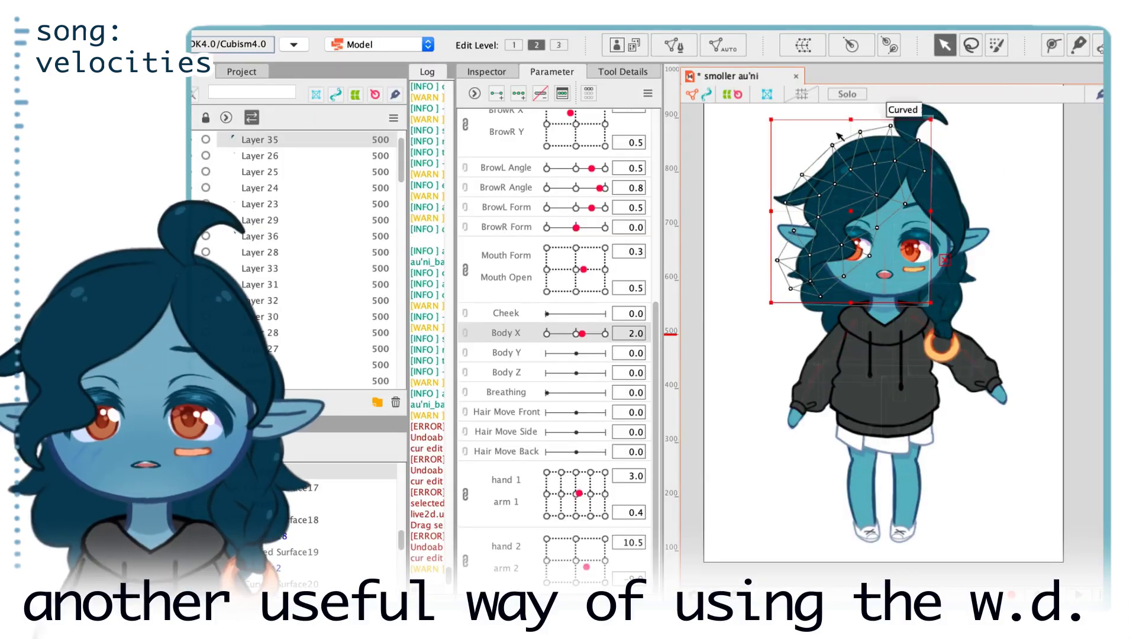
click(792, 41)
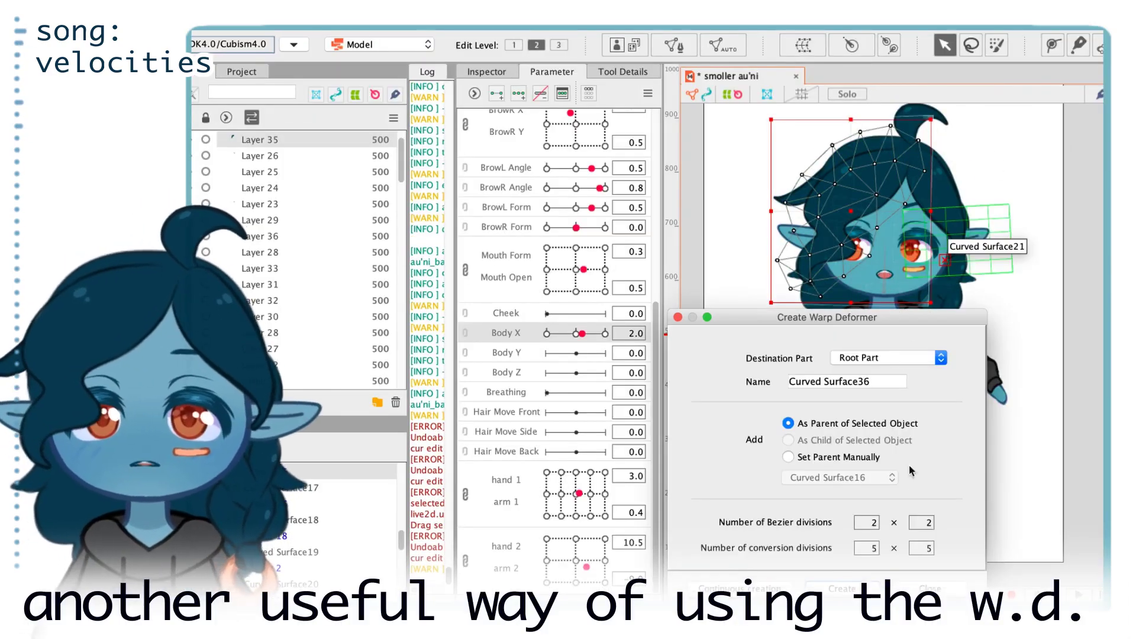
click(840, 587)
Give the Curved Surface36 front hair warp three Hair Move Front keys, sway its lower edge at -1 and 1, and preview the parameter.
scroll(307, 518, up, 2)
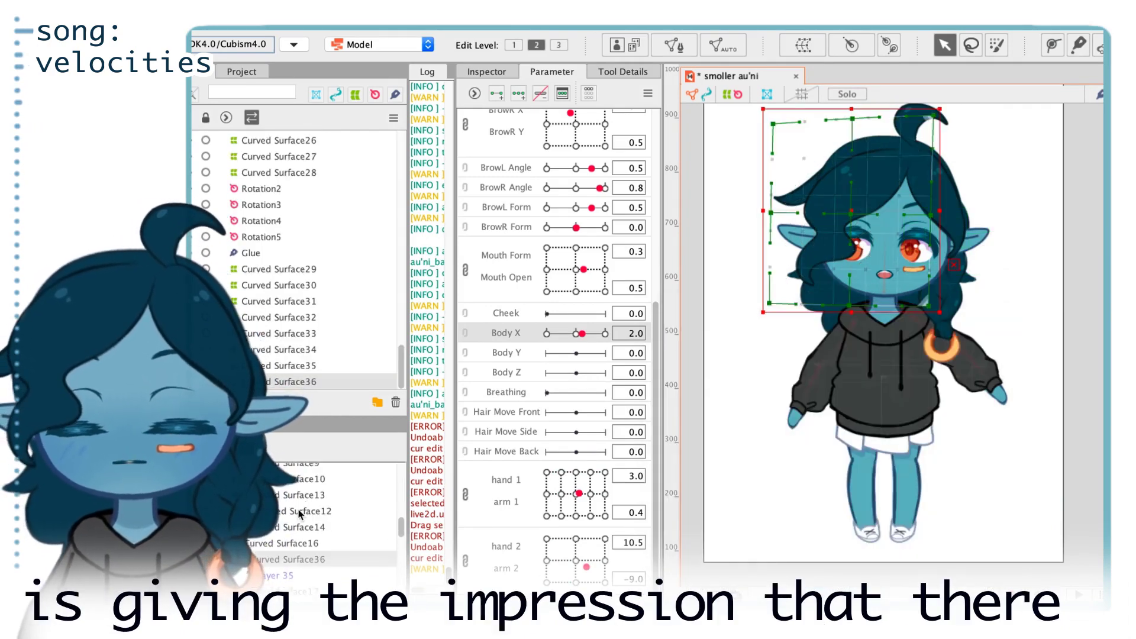
scroll(575, 227, up, 5)
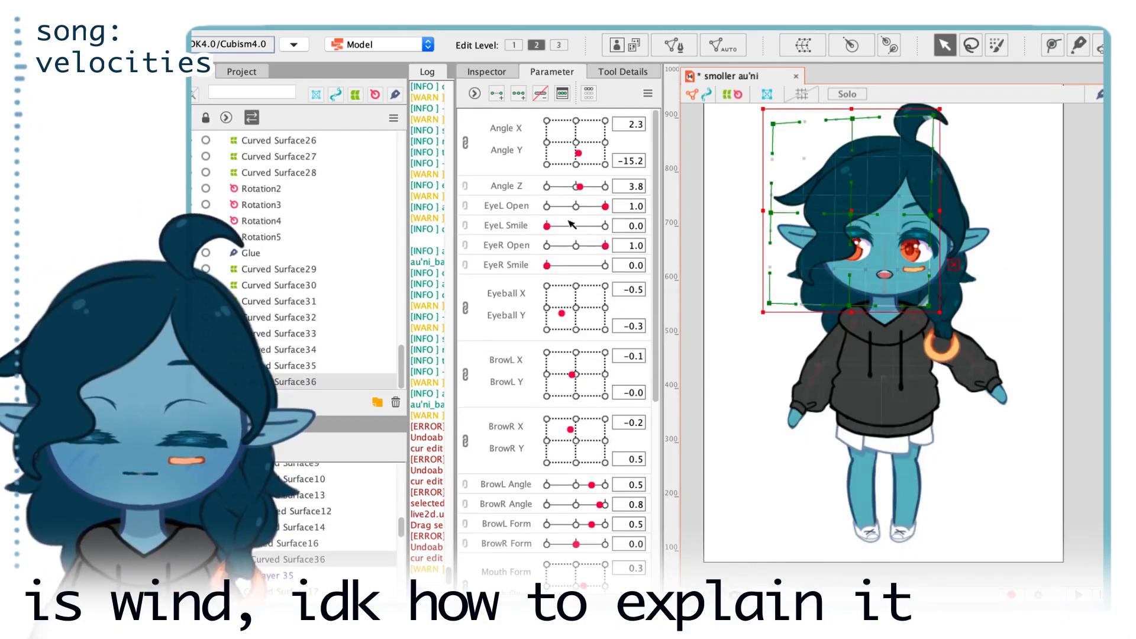
scroll(563, 196, down, 5)
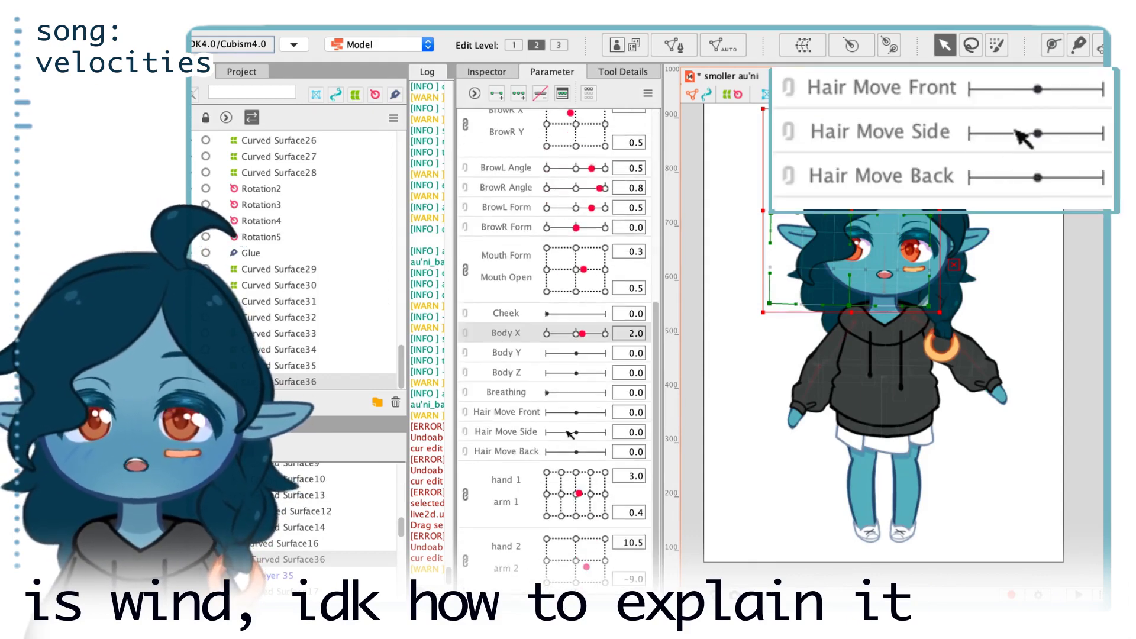
click(575, 413)
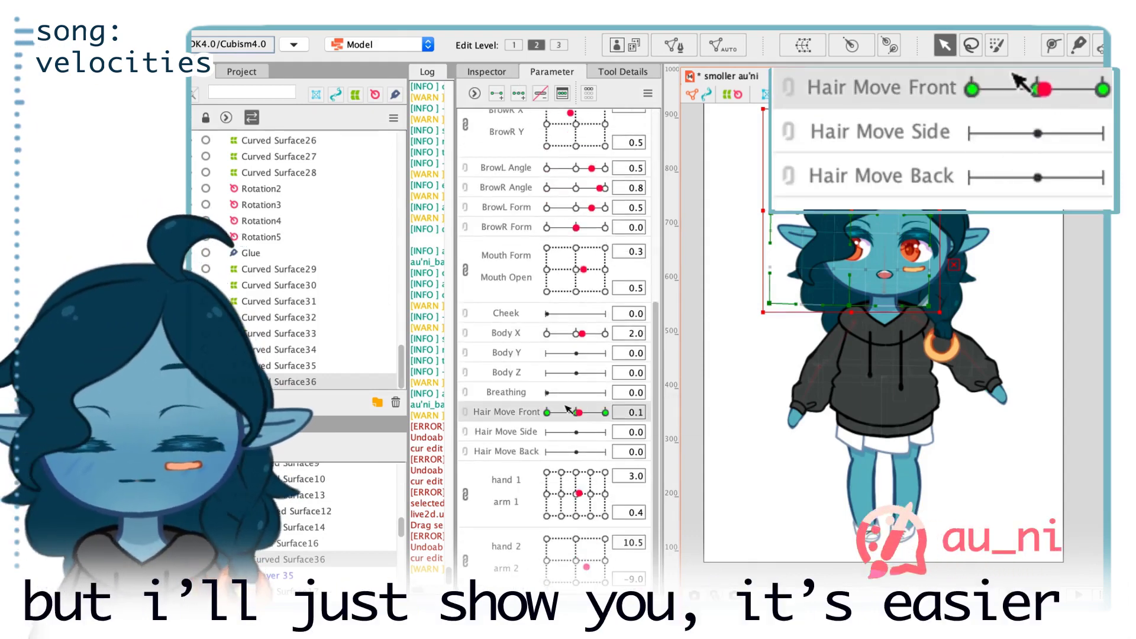
drag(567, 408, 466, 397)
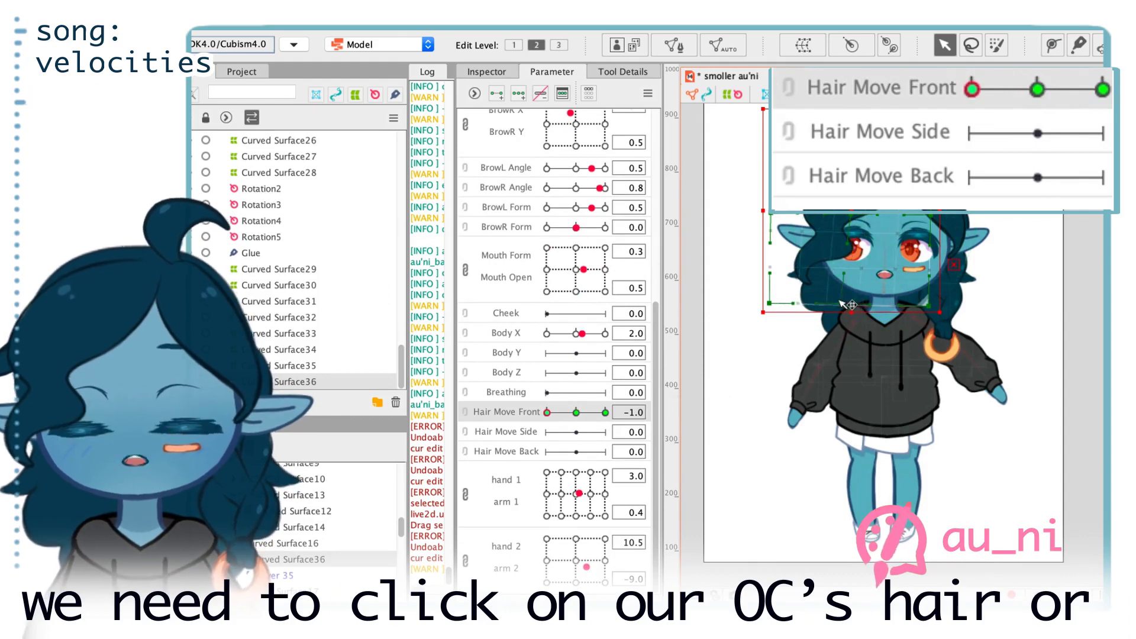
drag(547, 412, 605, 413)
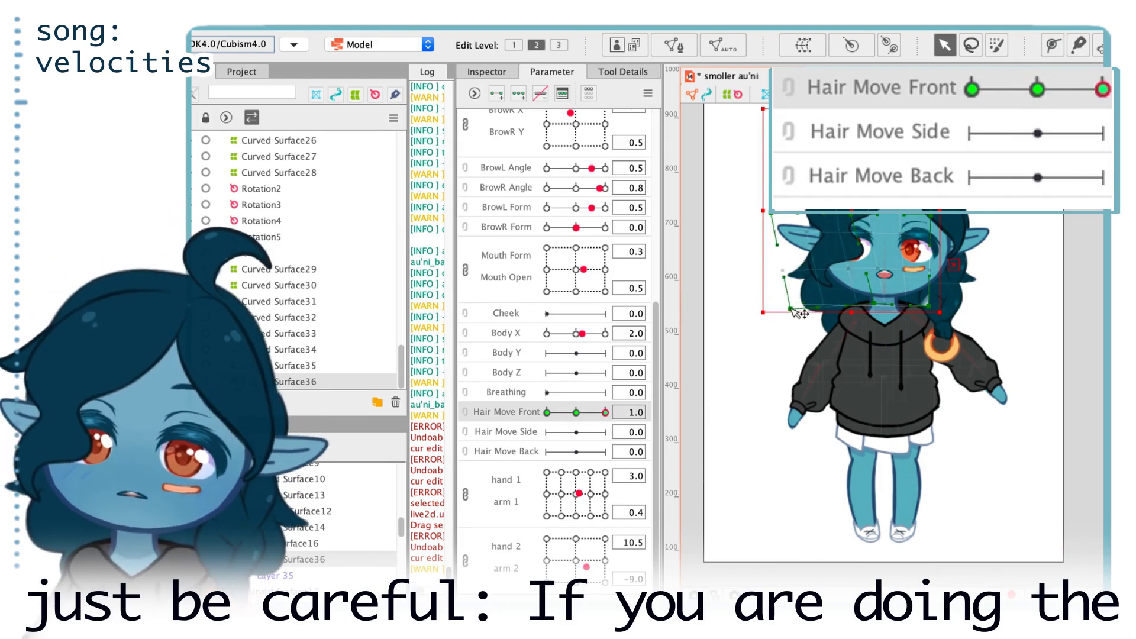
drag(578, 414, 547, 413)
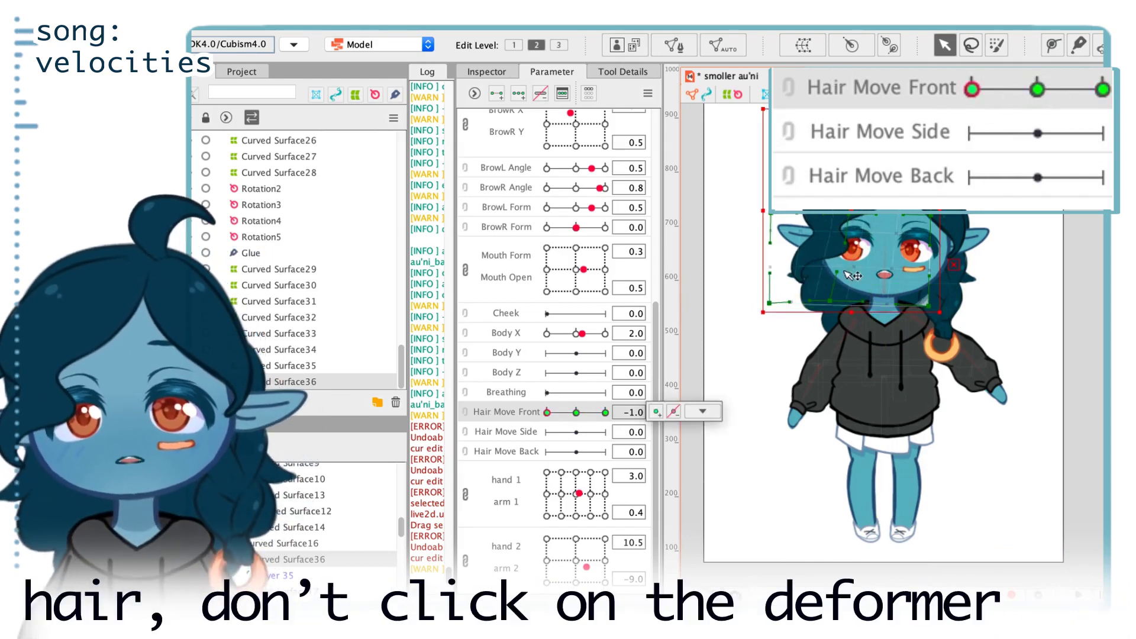
mouse_move(548, 413)
mouse_down()
mouse_move(604, 413)
mouse_move(574, 412)
mouse_move(597, 426)
mouse_move(548, 409)
mouse_move(566, 413)
mouse_up()
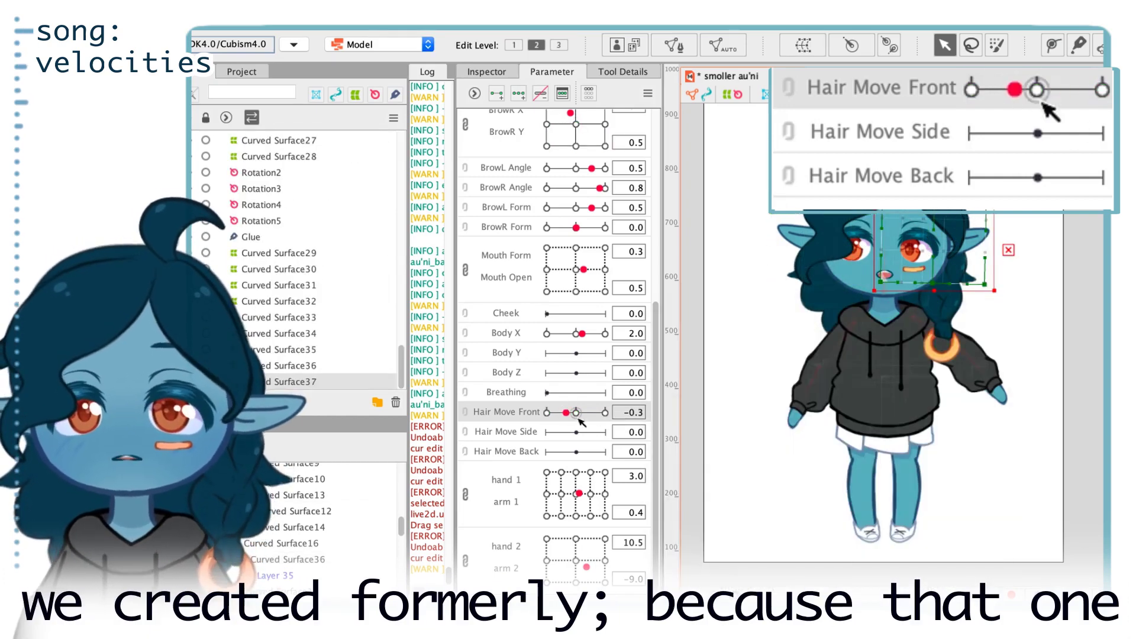
drag(566, 412, 608, 412)
Add a parent warp deformer to the Layer 2 hair strand.
click(812, 187)
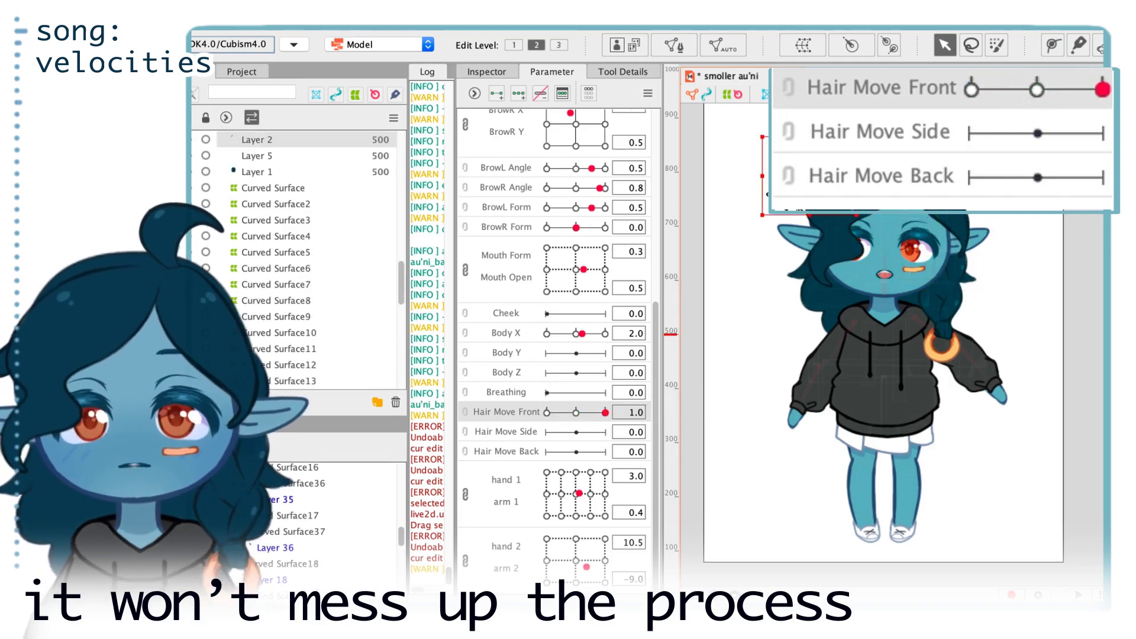
click(803, 45)
click(833, 585)
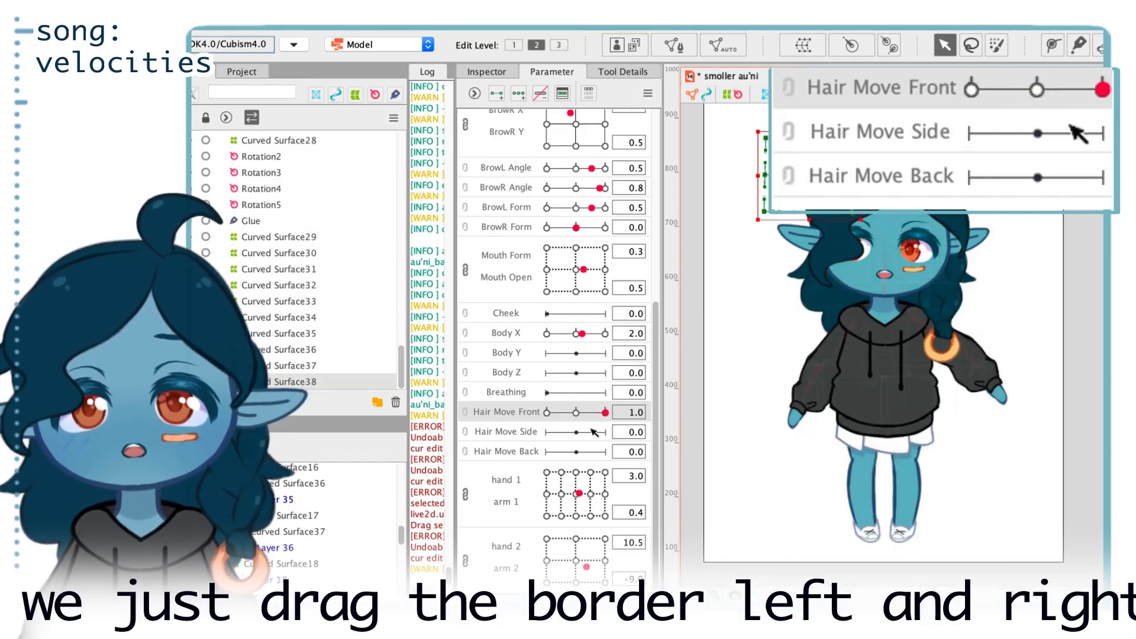
Add three Hair Move Side keys to the Curved Surface38 strand warp and shift its lower edge at -1.
click(577, 435)
click(519, 93)
drag(576, 432, 521, 430)
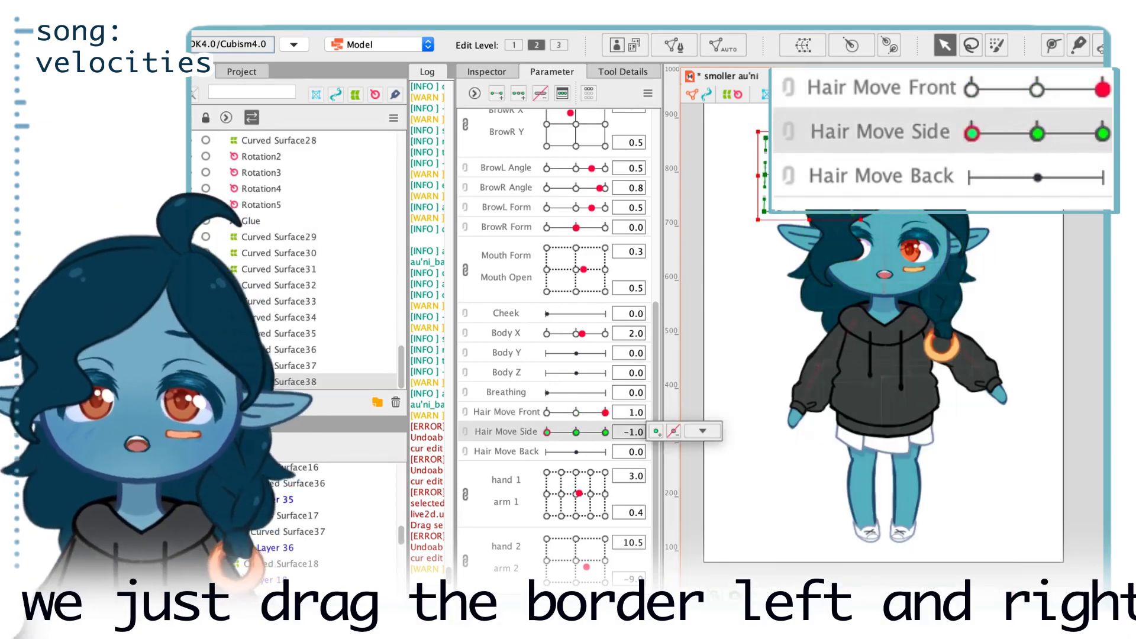
drag(765, 212, 782, 222)
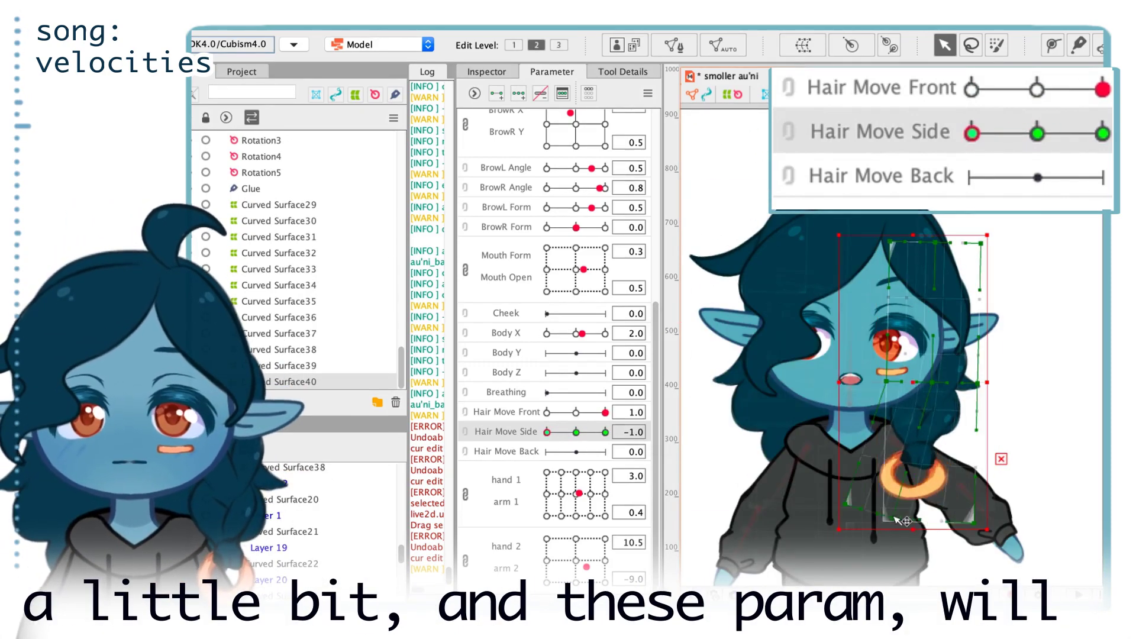
drag(547, 433, 579, 433)
Create a parameter named j with a range of -30 to 30 and a default of 0.
text(j)
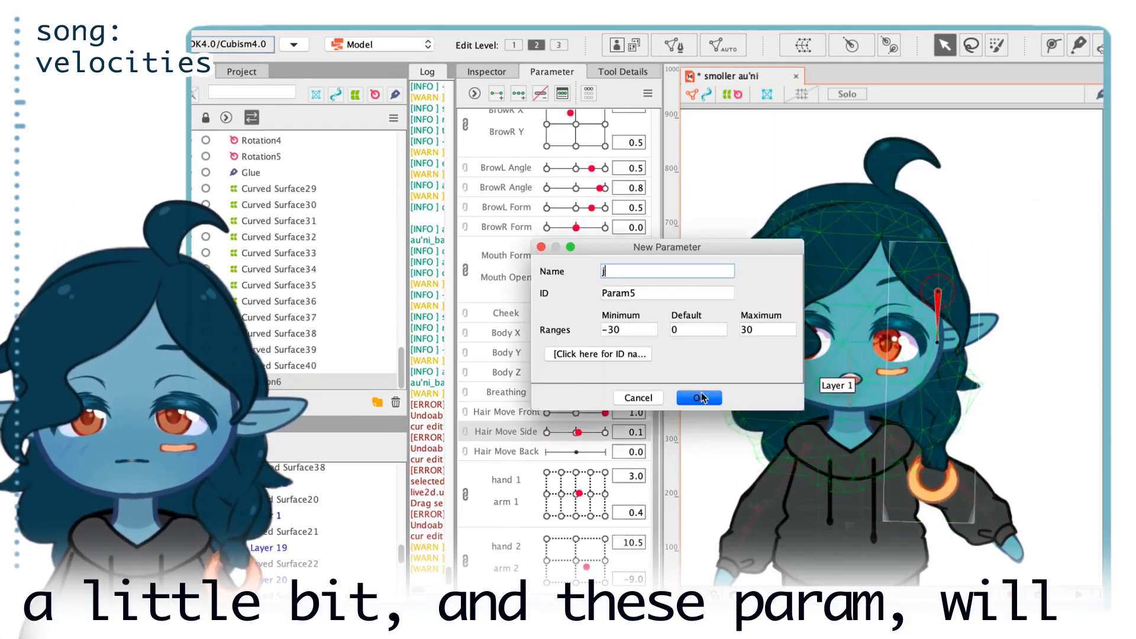
click(698, 399)
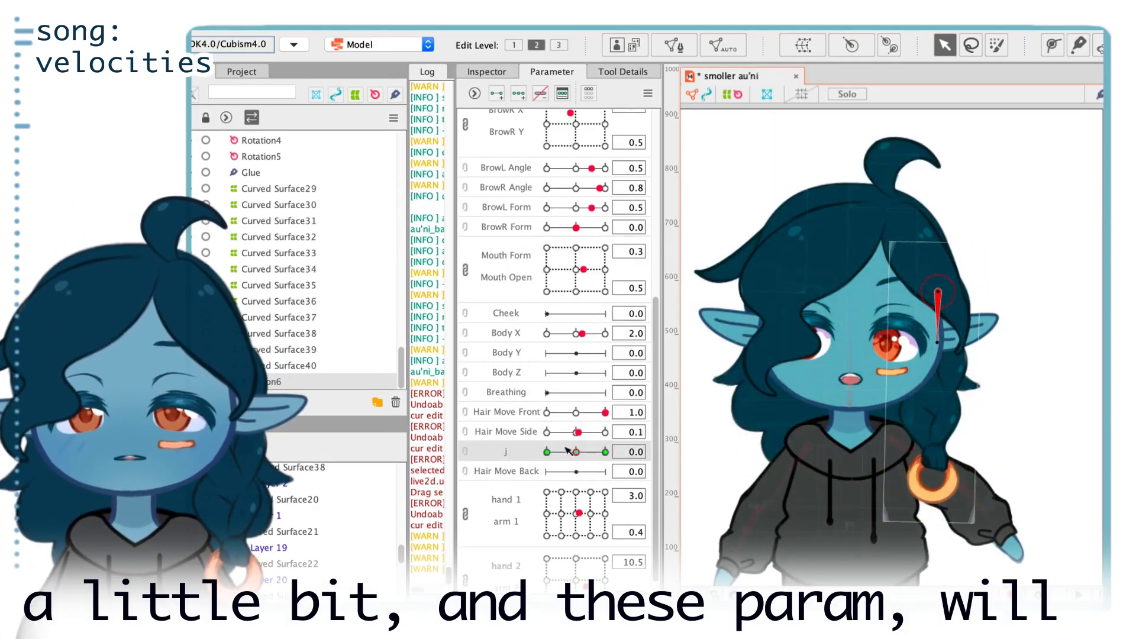
Swing the braid's rotation deformer inward toward the body at j -30 and adjust its angle at j 30.
drag(576, 452, 547, 452)
click(703, 451)
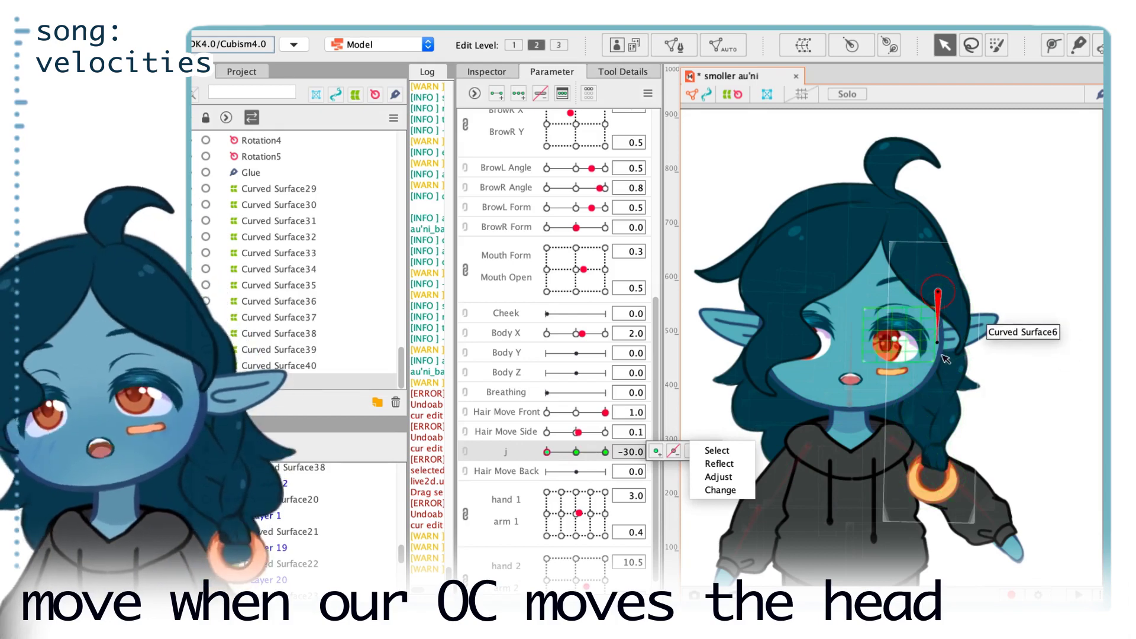
drag(937, 341, 914, 345)
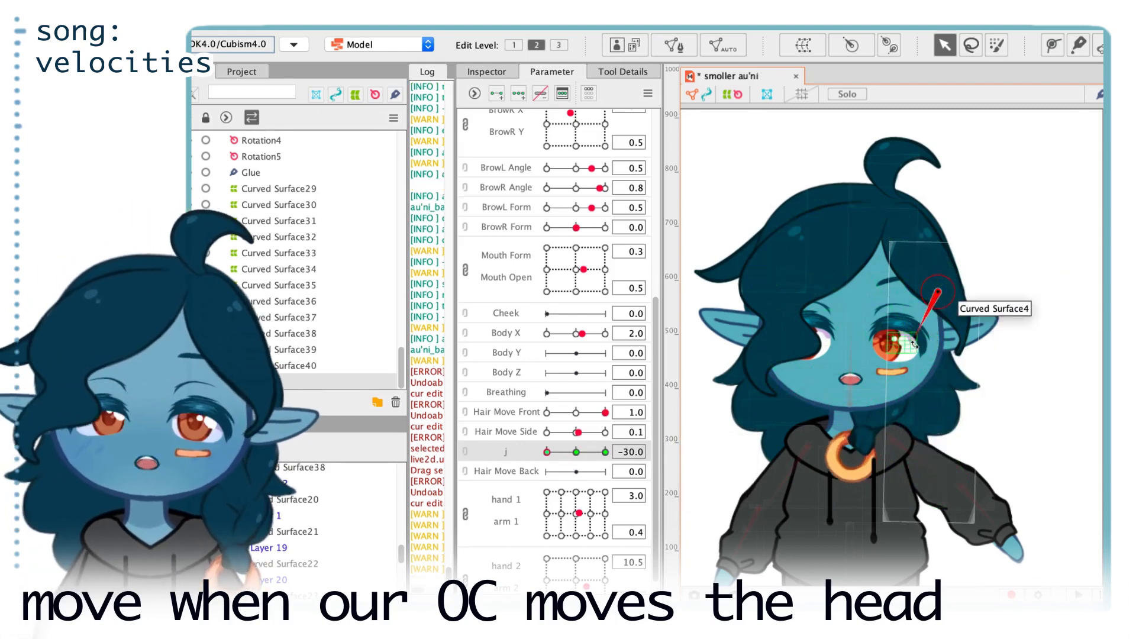
drag(917, 333, 926, 341)
drag(547, 452, 607, 452)
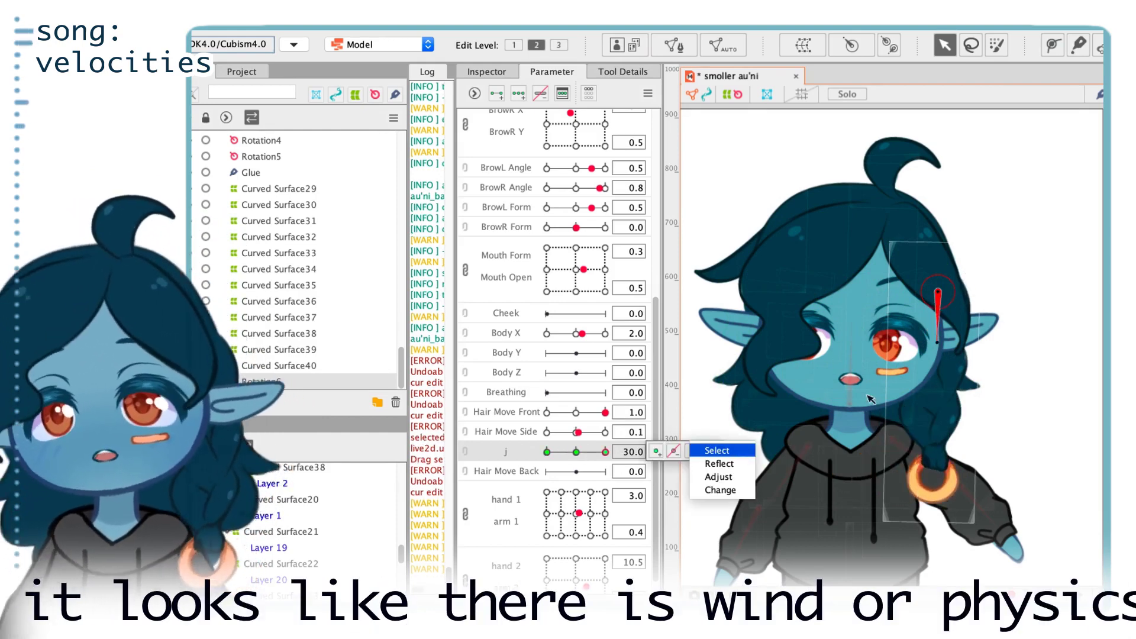
drag(934, 351, 934, 348)
Link the Hair Move Side and j parameters into one grid and test the combined braid movement.
drag(577, 453, 471, 436)
click(465, 432)
mouse_move(578, 449)
mouse_down()
mouse_move(600, 466)
mouse_move(600, 437)
mouse_move(557, 434)
mouse_move(597, 434)
mouse_move(560, 433)
mouse_move(583, 459)
mouse_up()
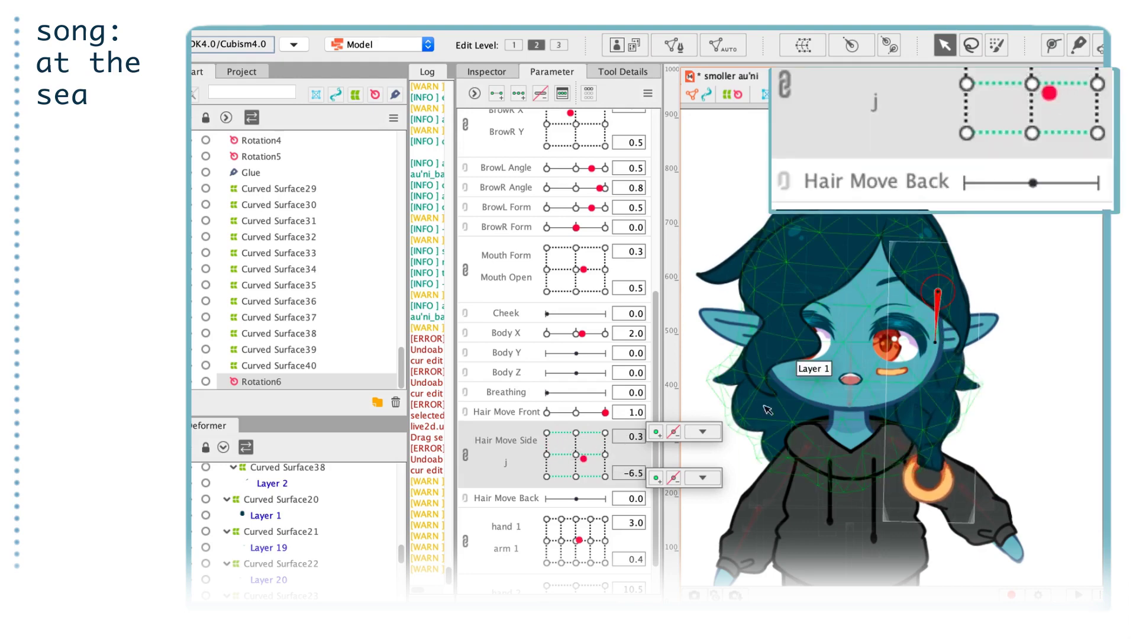
Add a parent warp deformer to the Layer 1 back hair.
click(770, 410)
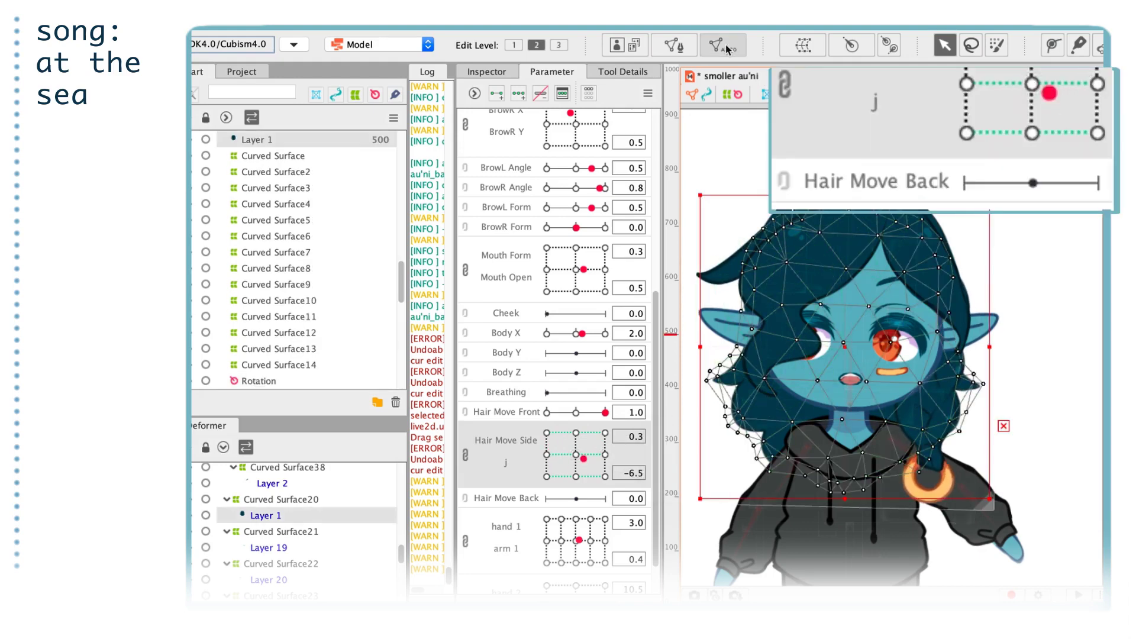
click(802, 44)
click(855, 588)
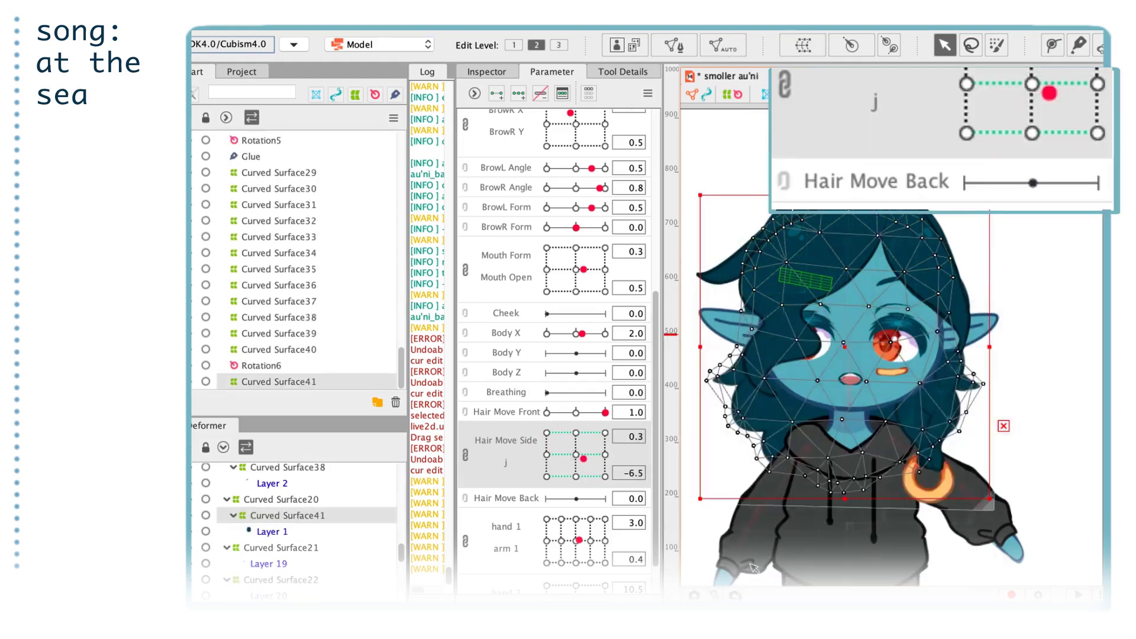
Add three Hair Move Back keys to the back hair warp and sway its lower edge left at -1.
click(576, 499)
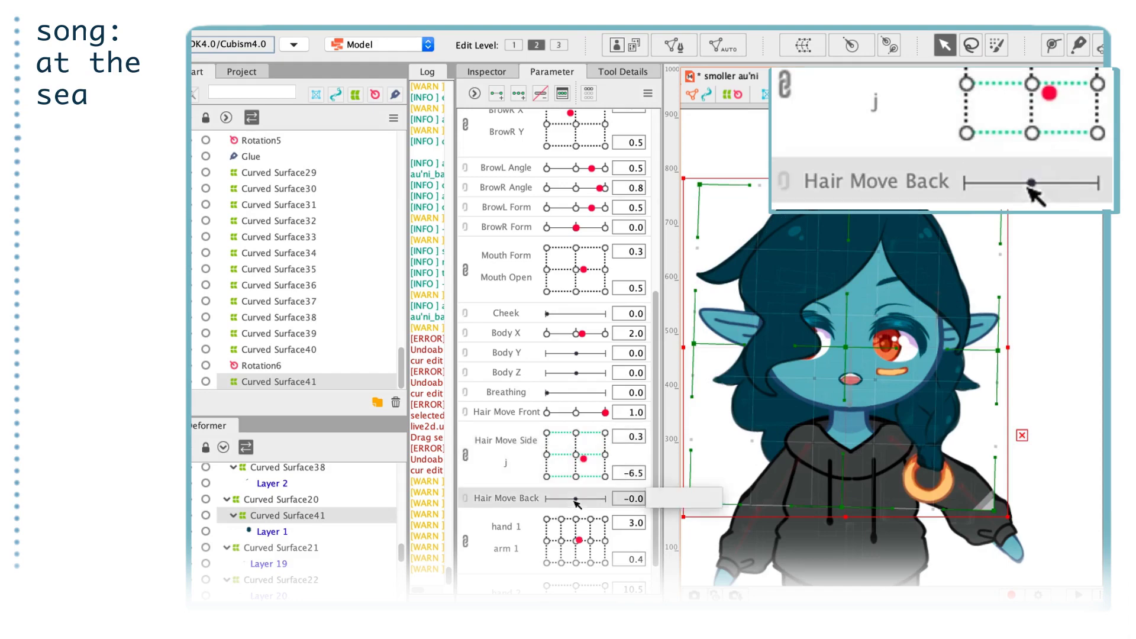
click(518, 93)
click(572, 499)
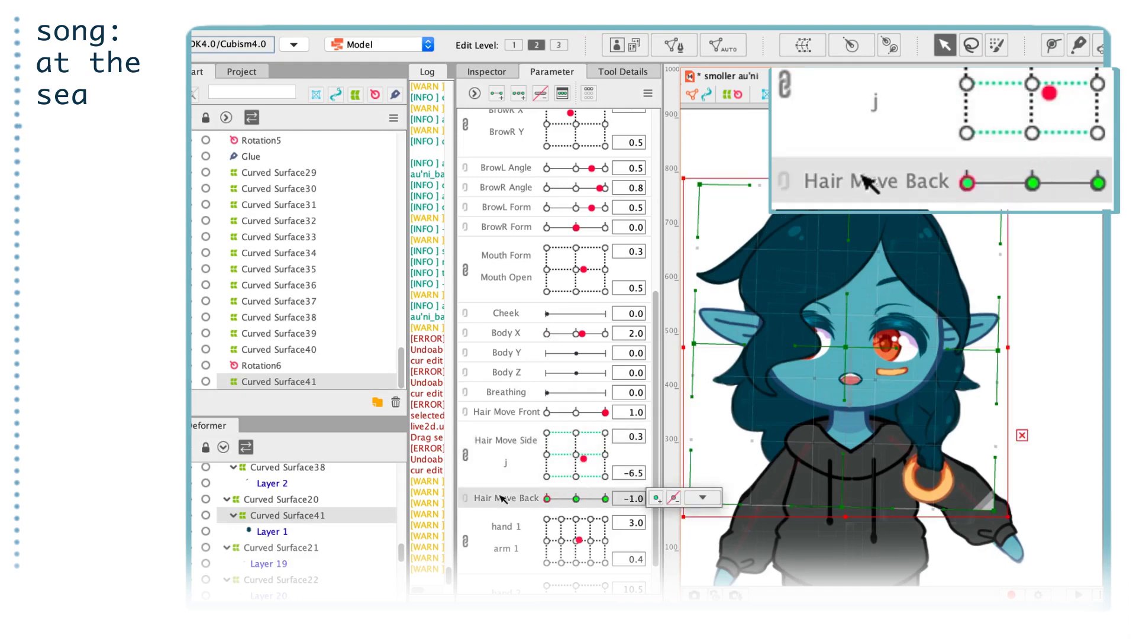
click(703, 497)
drag(846, 510, 771, 495)
drag(690, 503, 655, 451)
drag(994, 510, 963, 518)
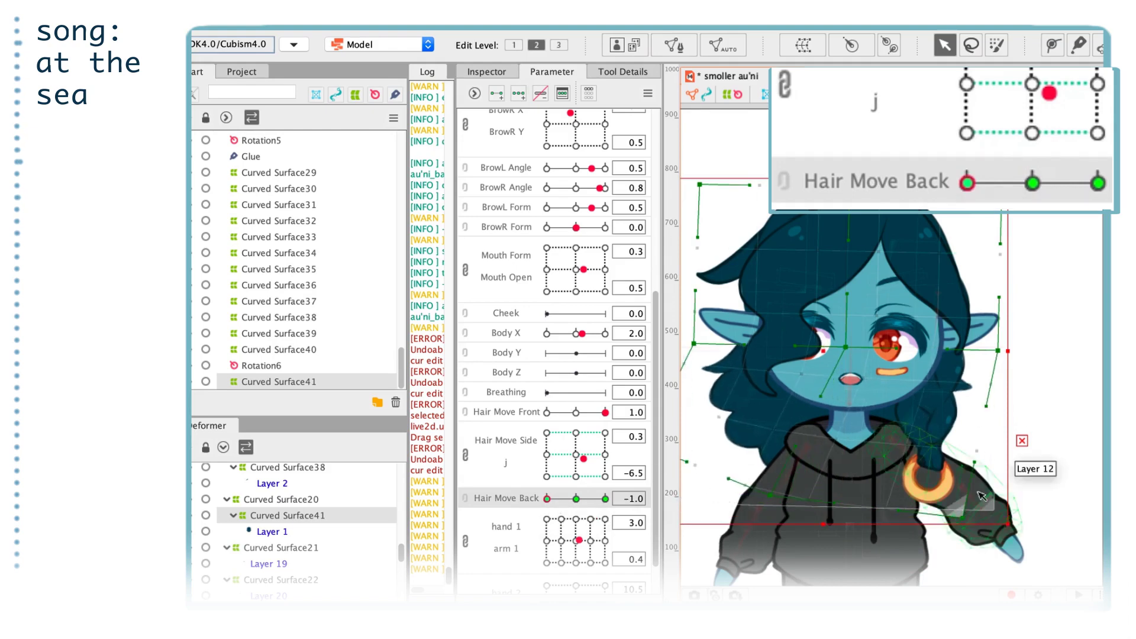
Sway the back hair warp's lower edge right at Hair Move Back 1 and deselect the warp.
drag(547, 499, 607, 498)
drag(849, 510, 902, 506)
drag(695, 510, 749, 509)
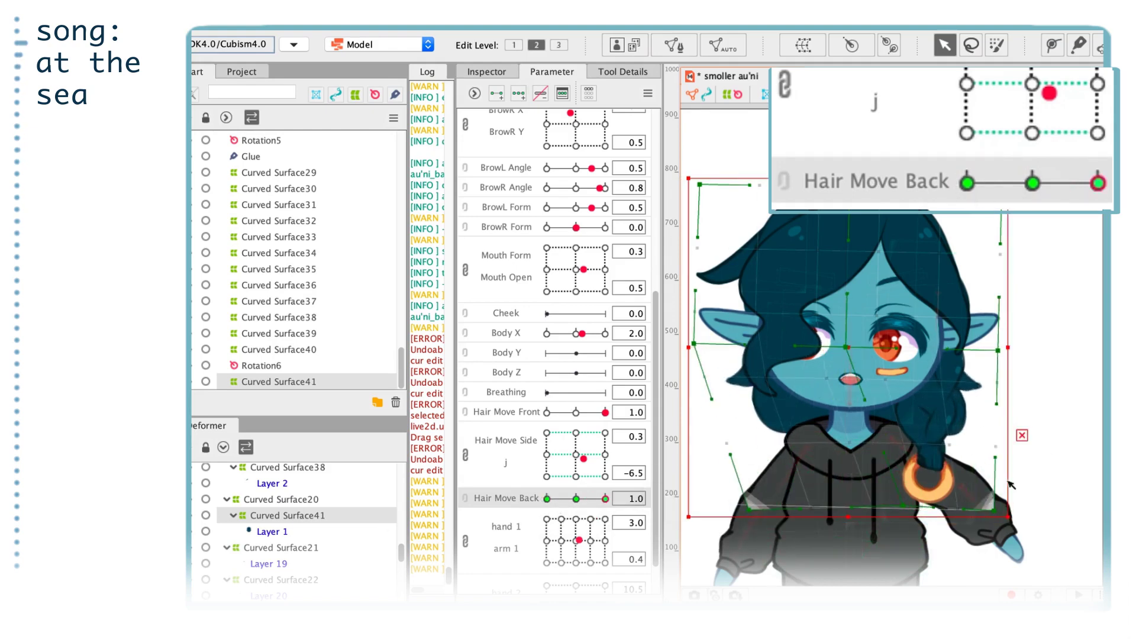
drag(995, 510, 1028, 477)
click(1049, 462)
Preview the hair's sway by moving the Hair Move Back, linked Hair Move Side and j, and Hair Move Front parameters.
scroll(1043, 419, down, 5)
drag(547, 499, 578, 455)
click(569, 412)
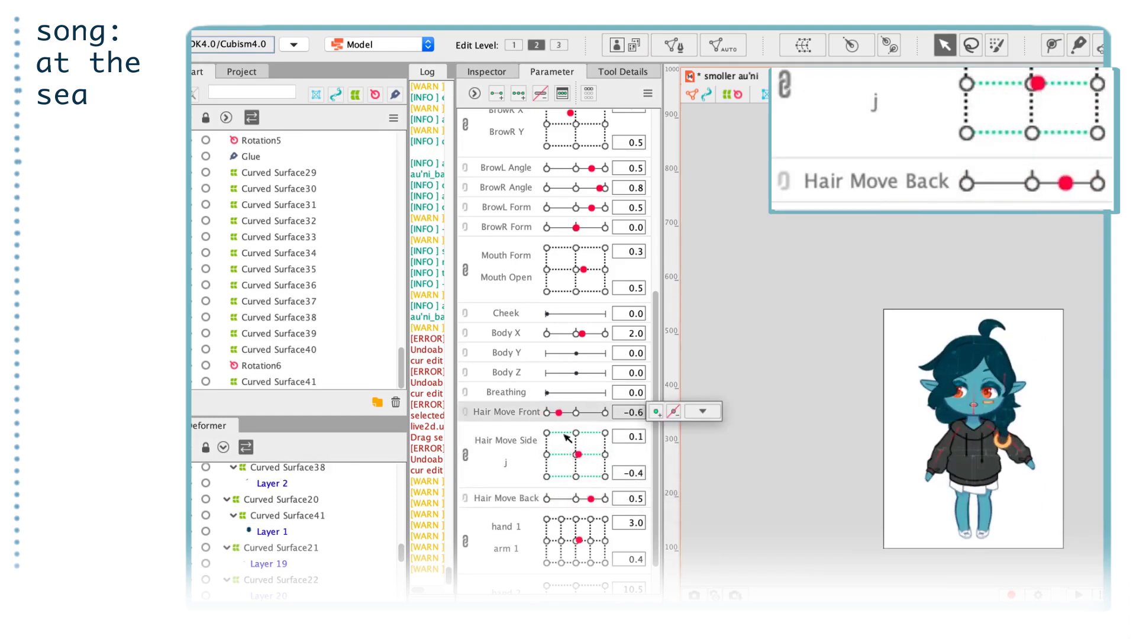